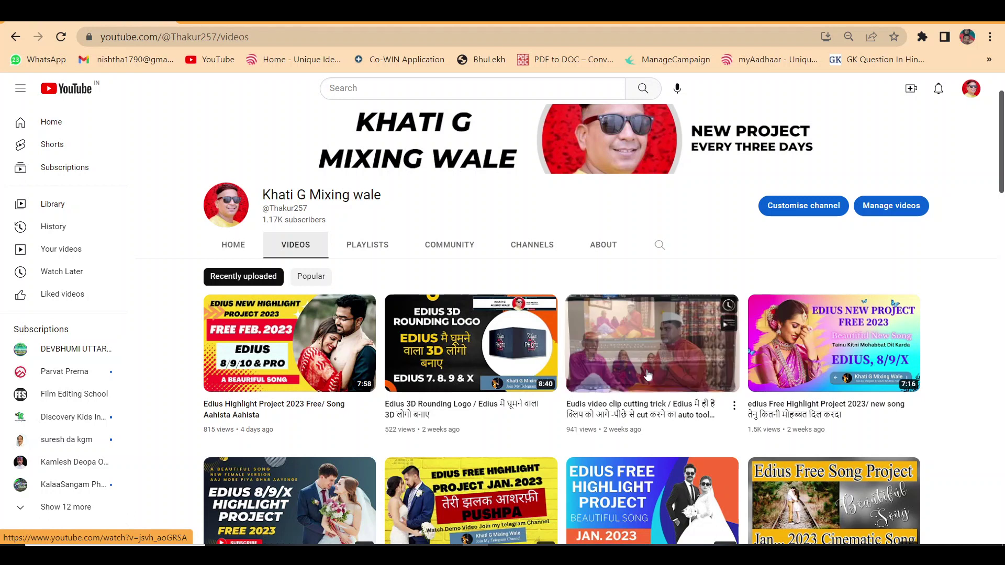
- Look through the channel's recently uploaded videos, from the newest down to the older project uploads
scroll(647, 374, down, 3)
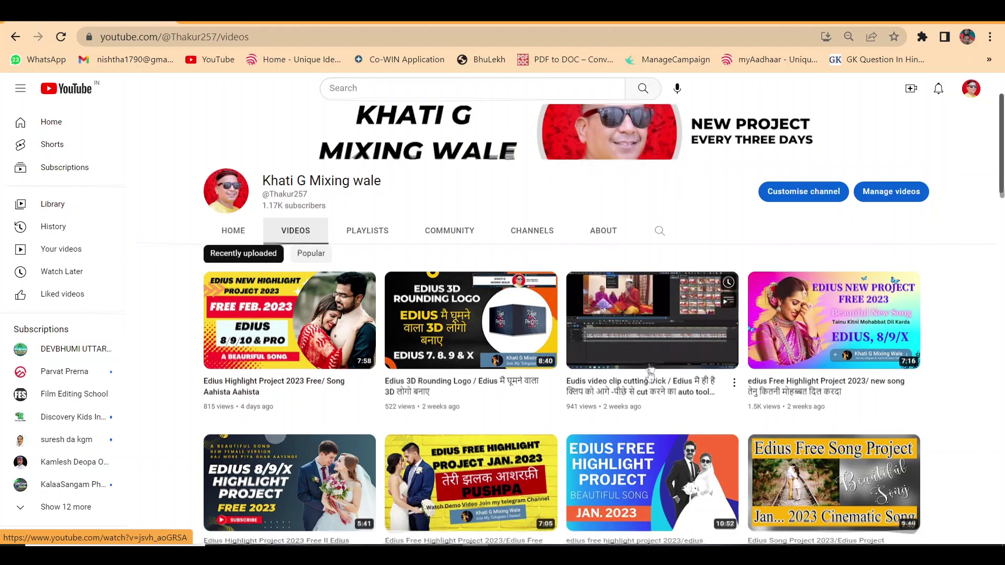
scroll(650, 373, down, 4)
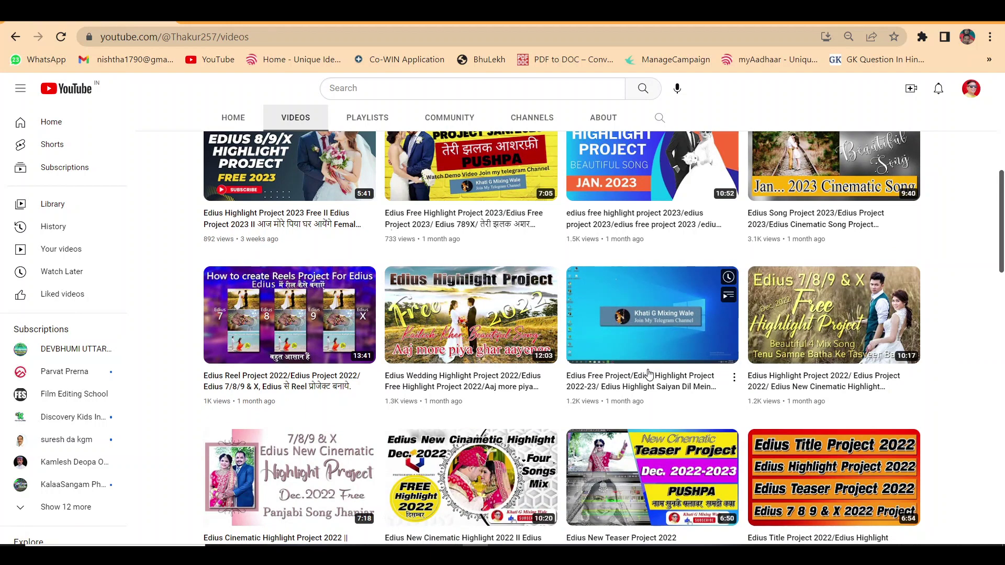
scroll(648, 374, down, 8)
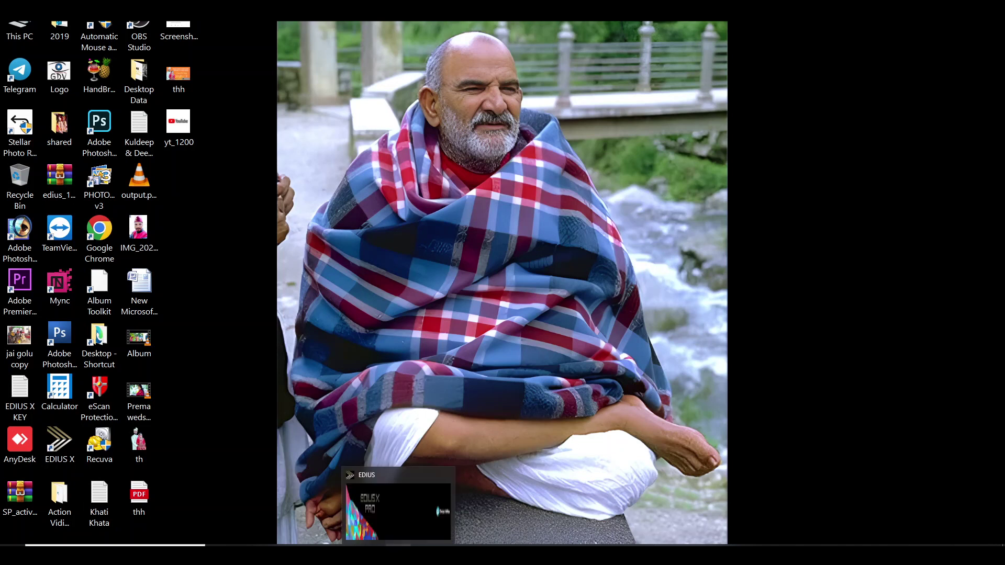
- Switch to EDIUS and mute audio tracks 1 A and 2 A of the FINAL PROJECT sequence
click(398, 510)
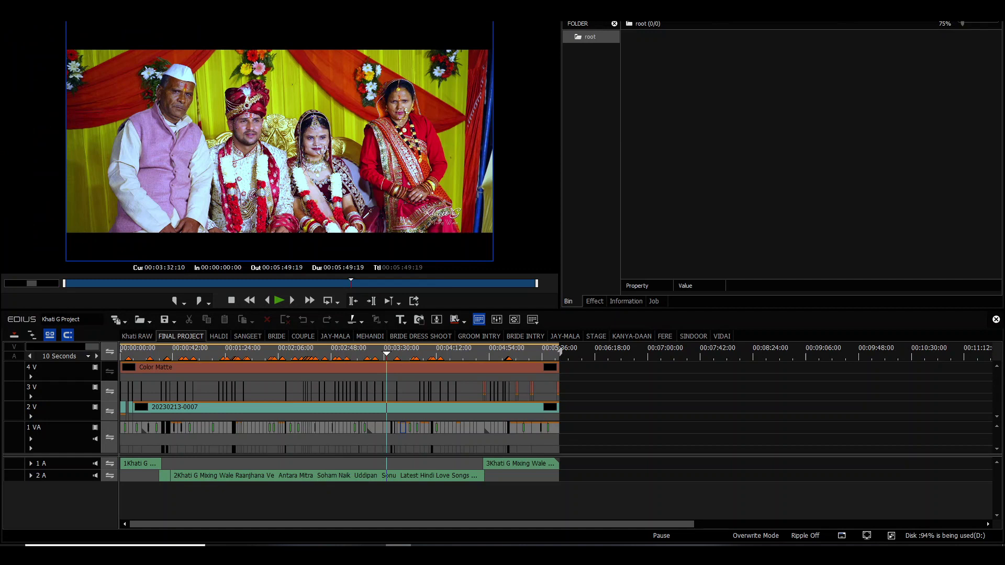
click(95, 464)
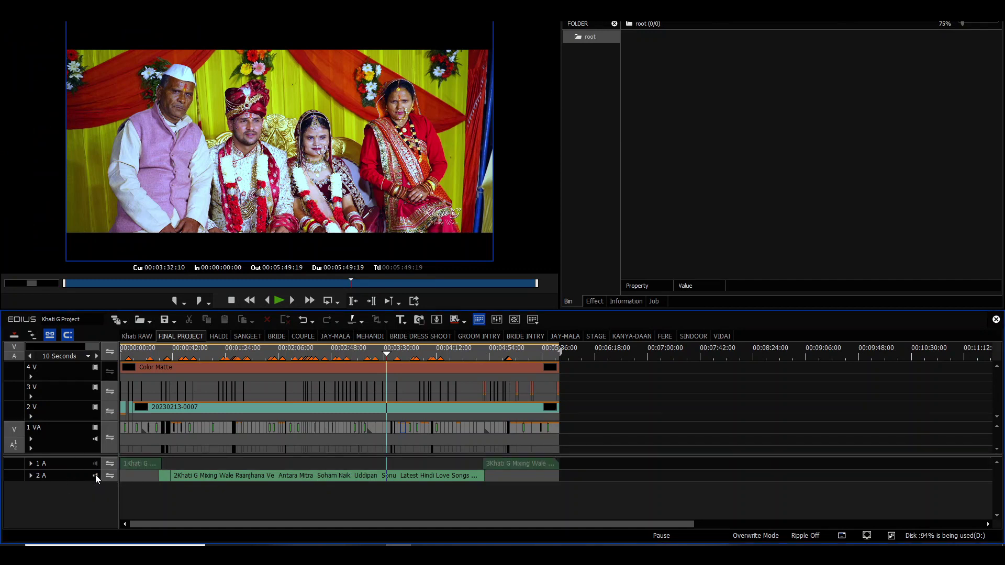
click(95, 475)
- Preview the opening of the FINAL PROJECT sequence, from the title shot to about 34 seconds
drag(206, 361, 31, 365)
scroll(162, 416, up, 3)
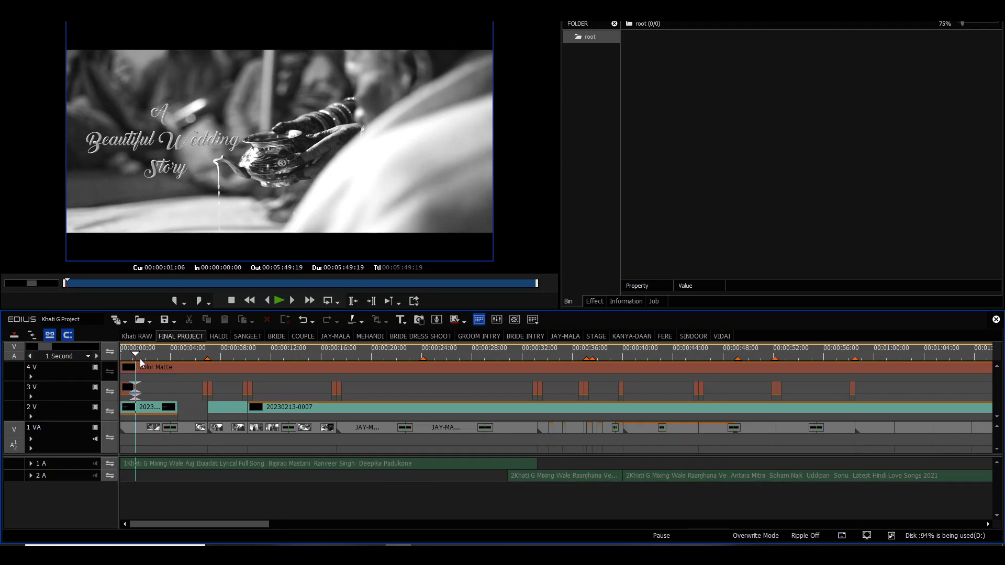
key(space)
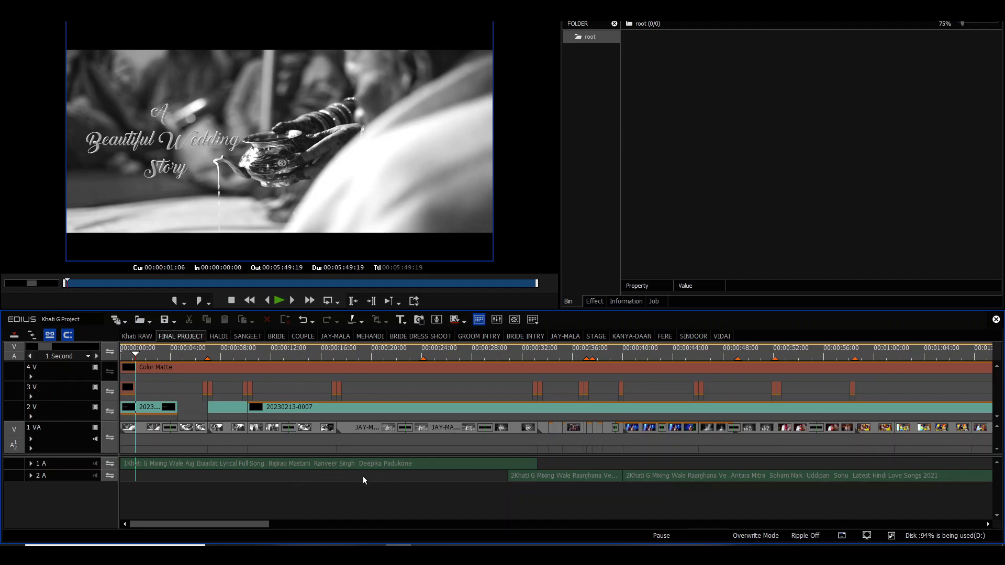
drag(184, 354, 557, 424)
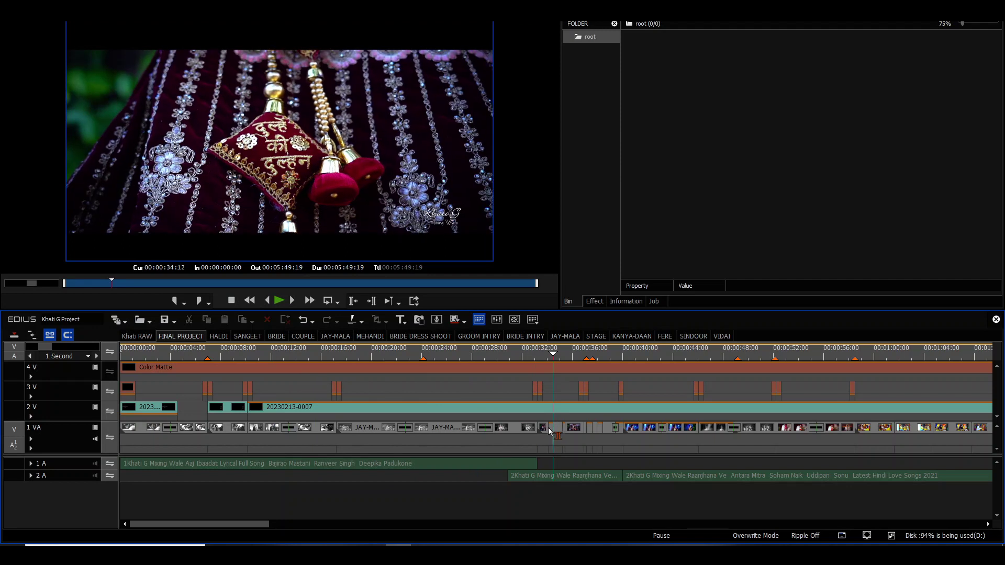
scroll(414, 456, down, 1)
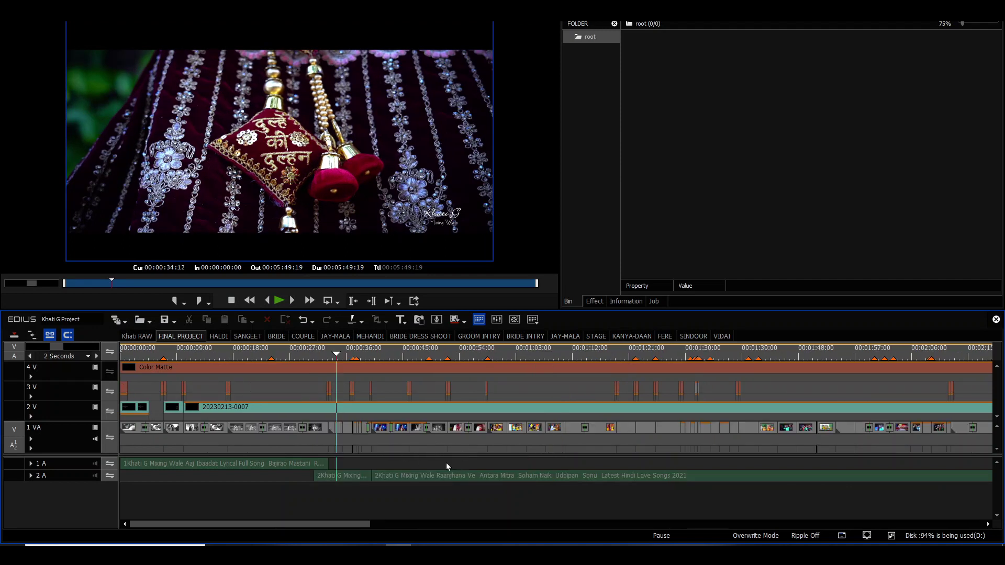
- Play back the bride and couple shots of the FINAL PROJECT sequence up to about 51 seconds
click(436, 358)
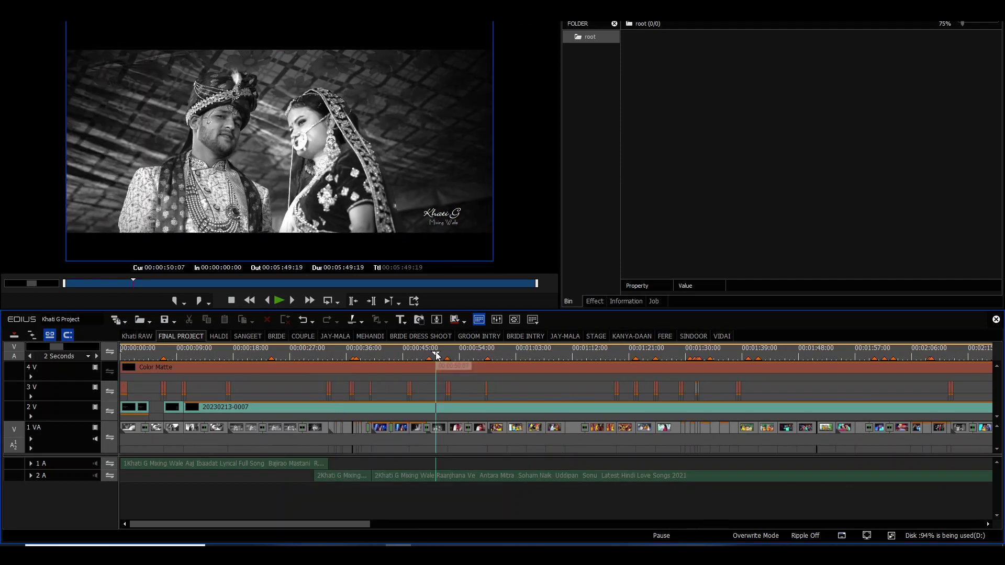
drag(407, 390, 321, 413)
key(space)
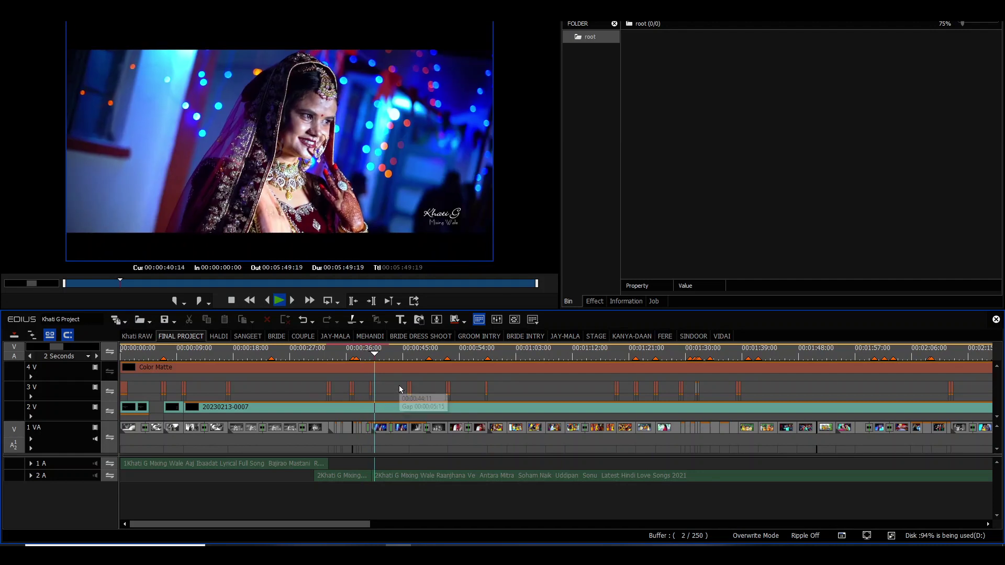
key(space)
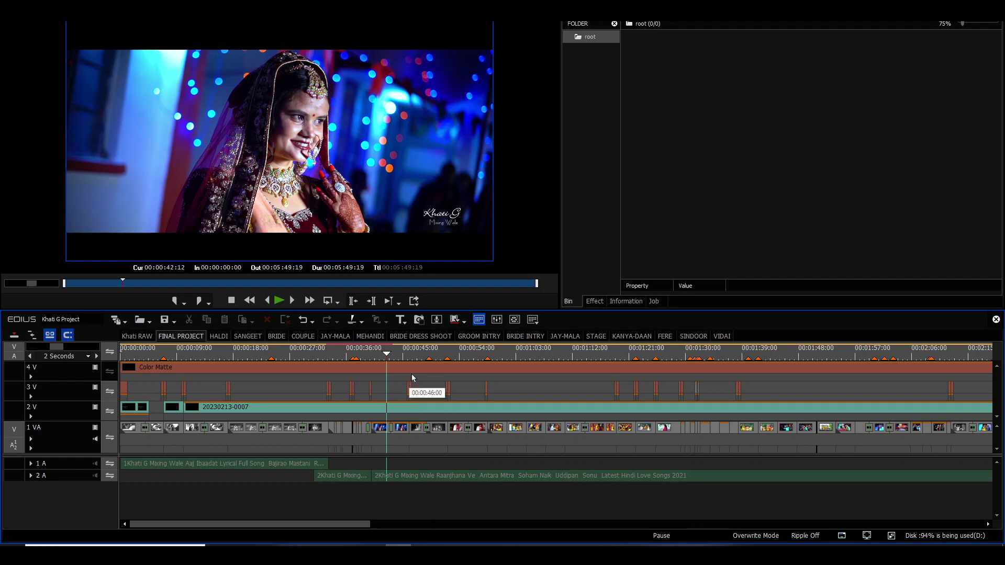
key(space)
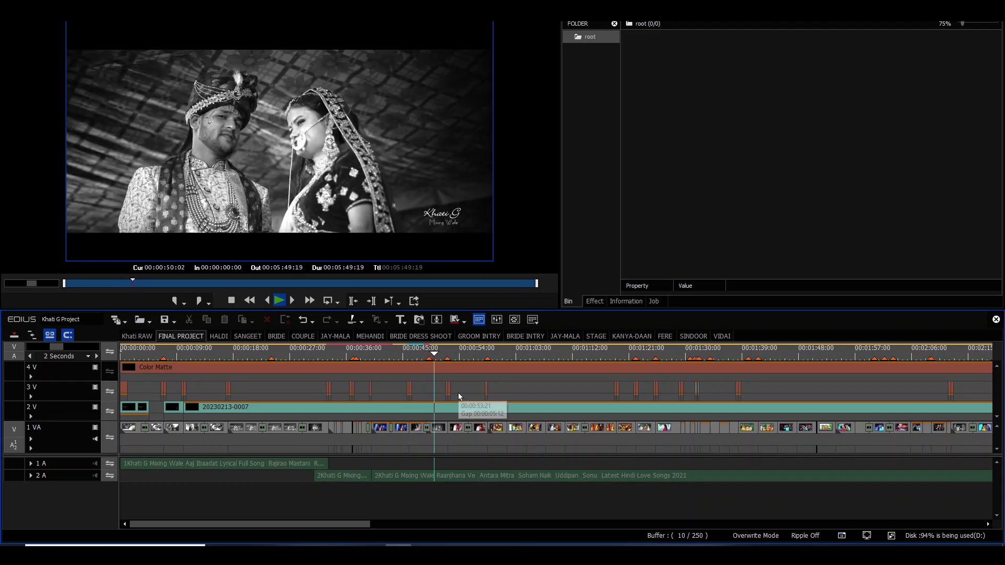
key(space)
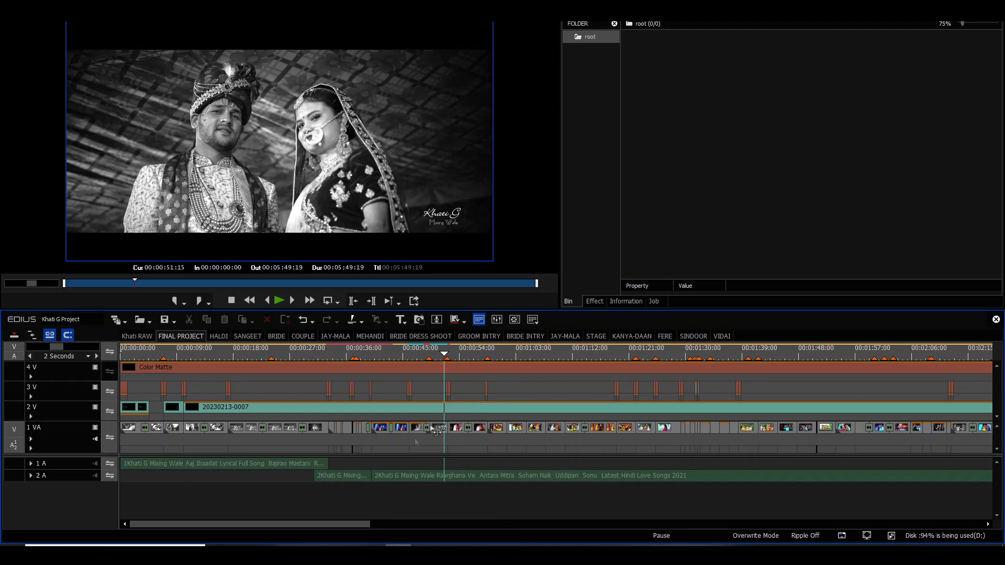
- Fit the whole sequence in the timeline and review the rest of it up to the closing car shots
key(ctrl+0)
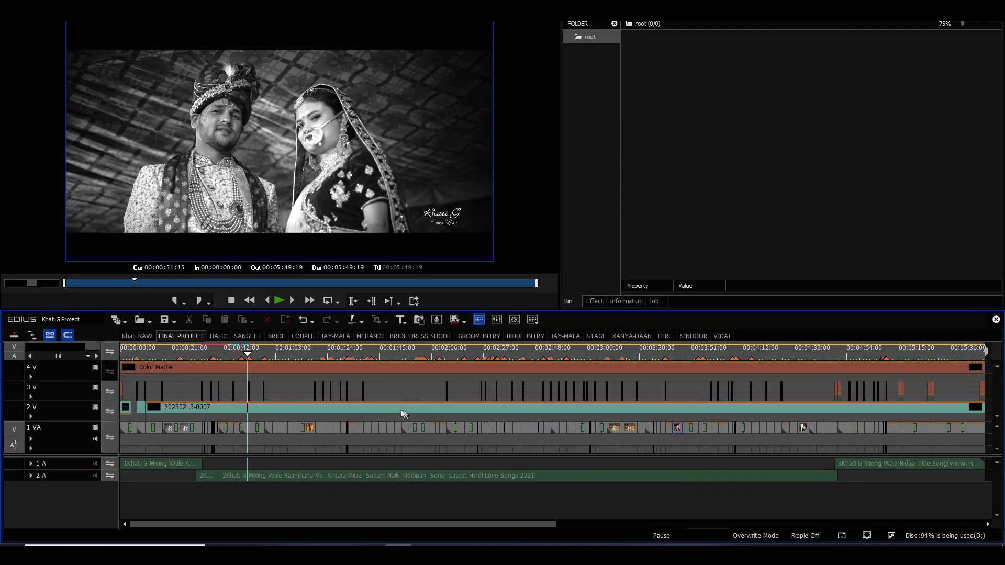
drag(284, 350, 692, 401)
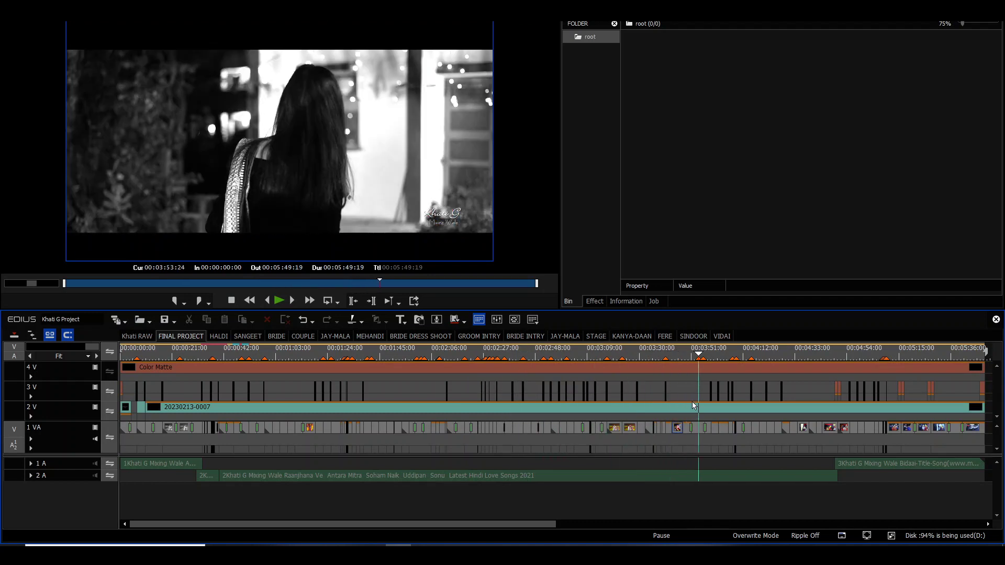
scroll(683, 406, down, 2)
drag(344, 365, 405, 368)
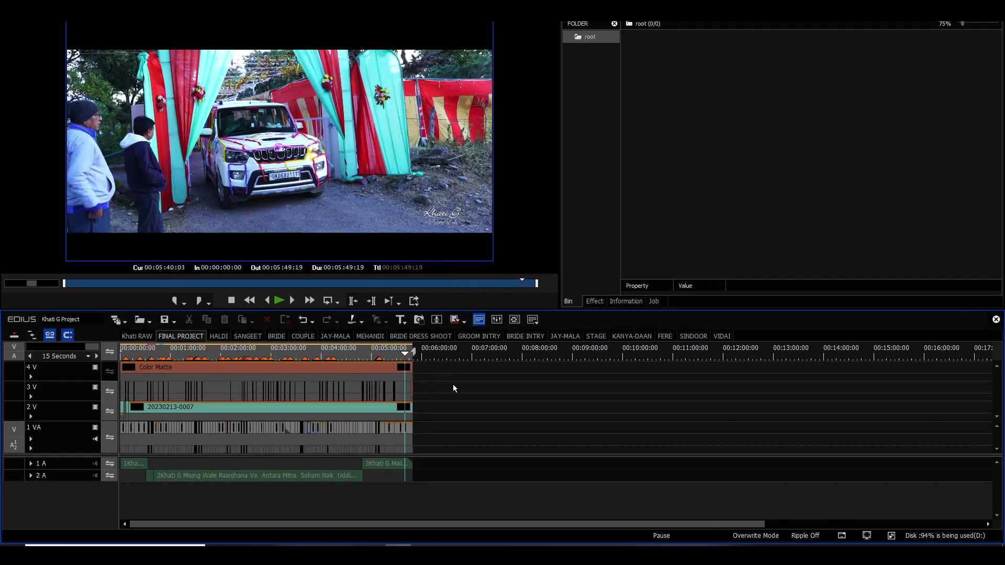
scroll(454, 388, up, 1)
scroll(454, 388, up, 1)
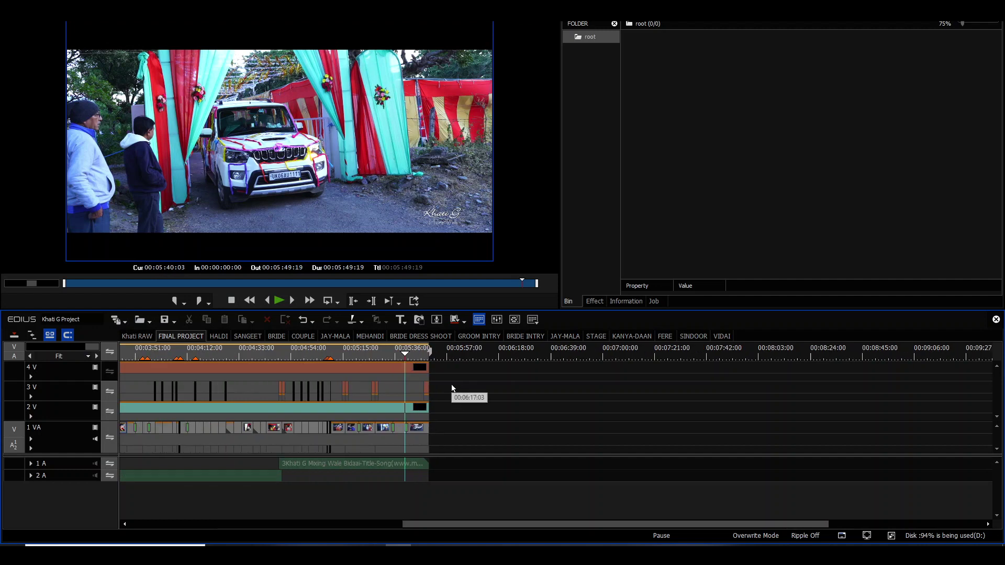
key(space)
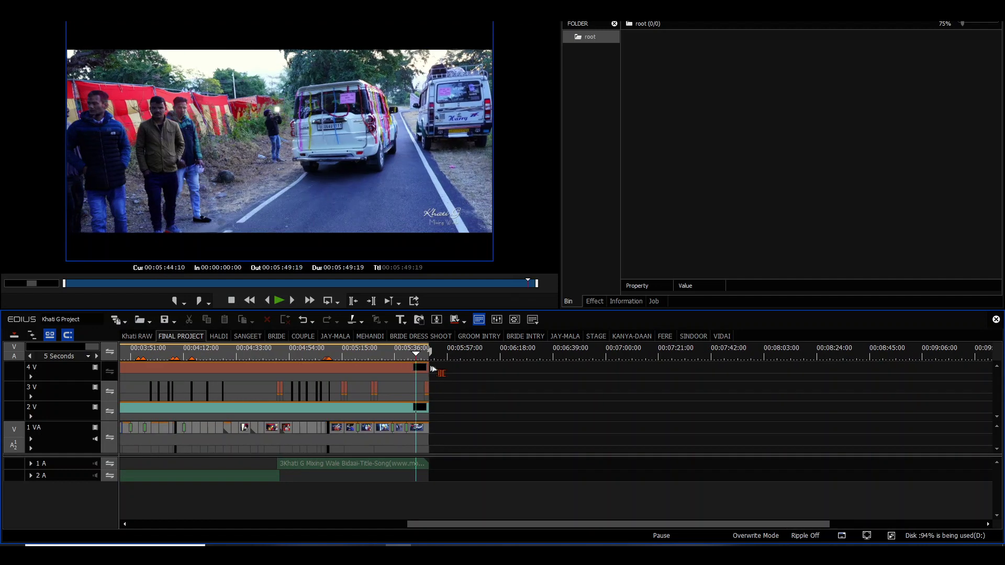
key(space)
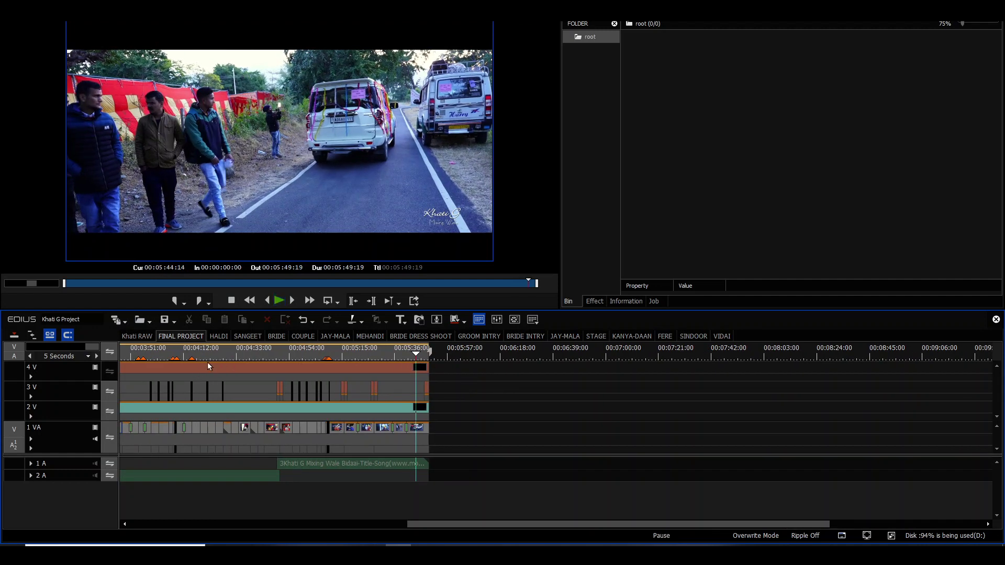
- Check the RAW sequence, return to FINAL PROJECT and preview its haldi scene at about 1 minute 4 seconds
click(141, 339)
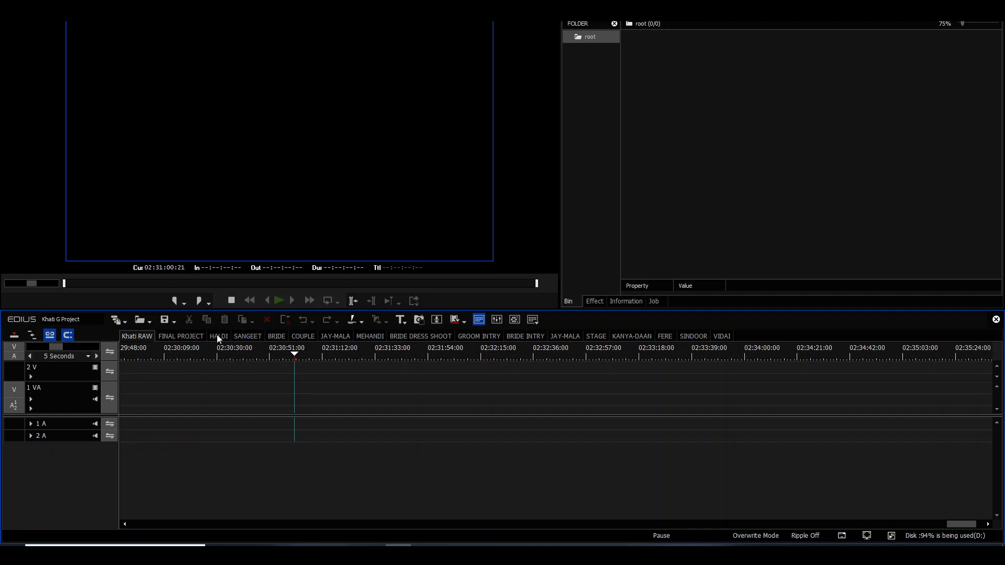
click(185, 336)
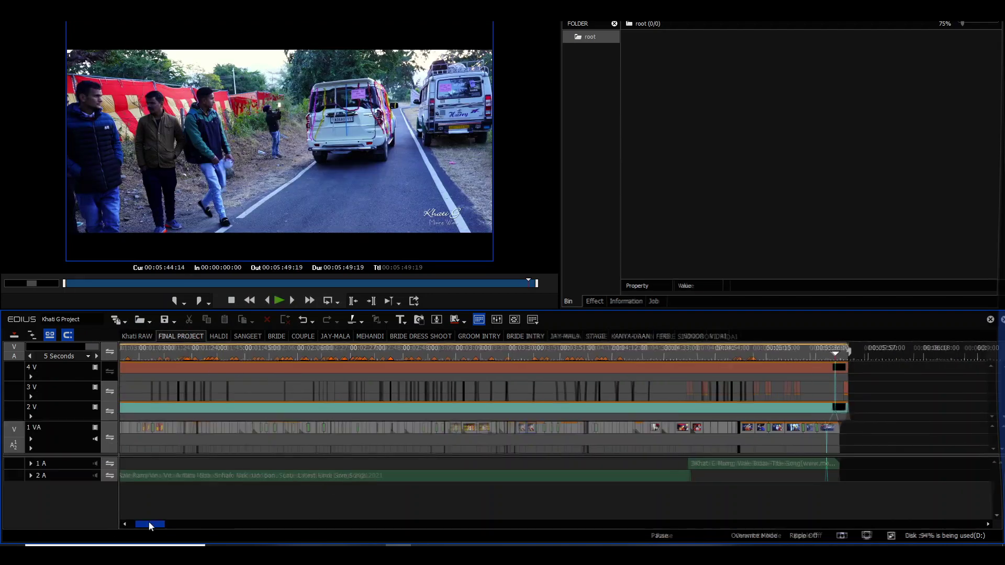
drag(149, 524, 142, 524)
click(307, 354)
drag(310, 361, 284, 369)
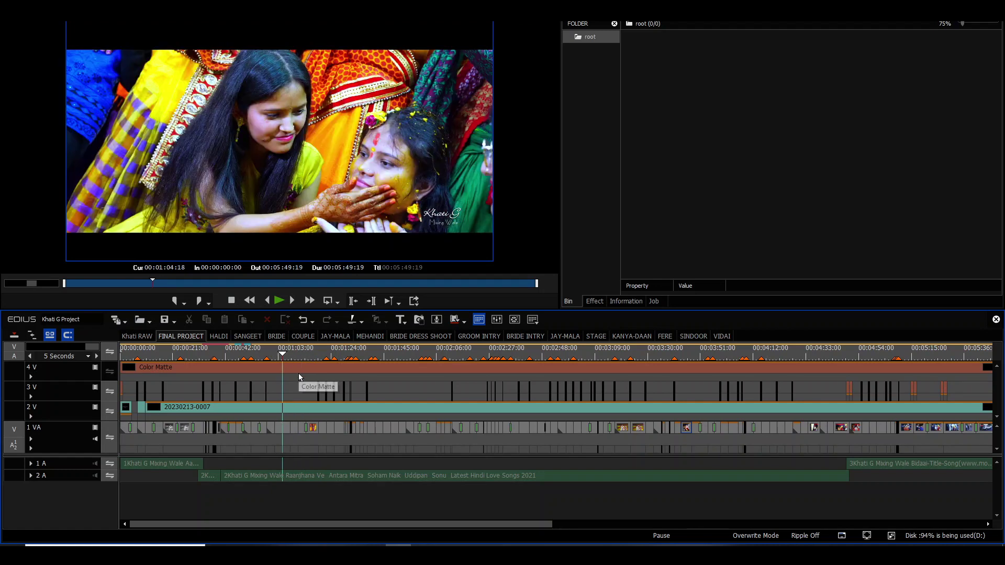
- Inspect the clips in the BRIDE and COUPLE sequences and preview the middle of the SANGEET sequence
click(276, 336)
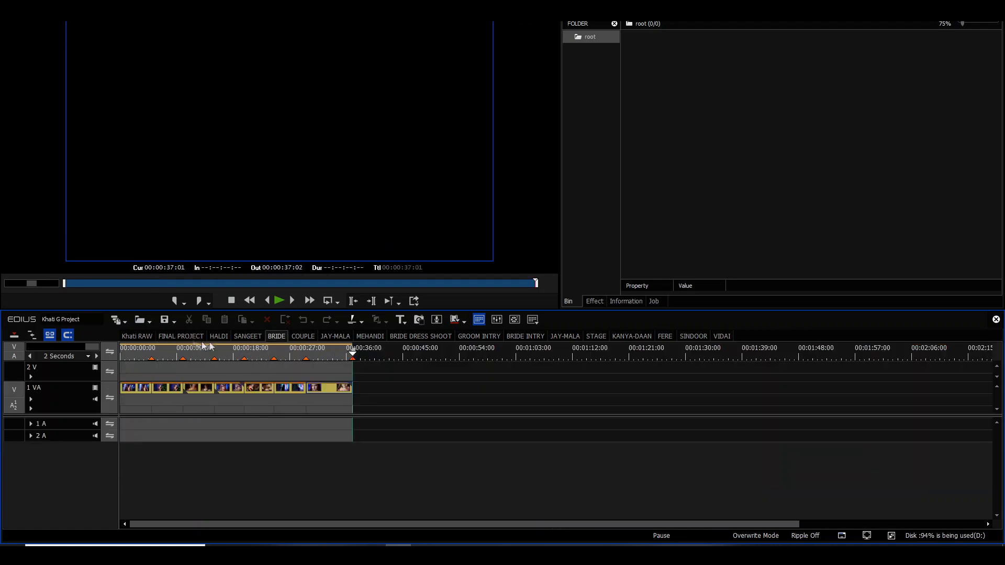
click(307, 337)
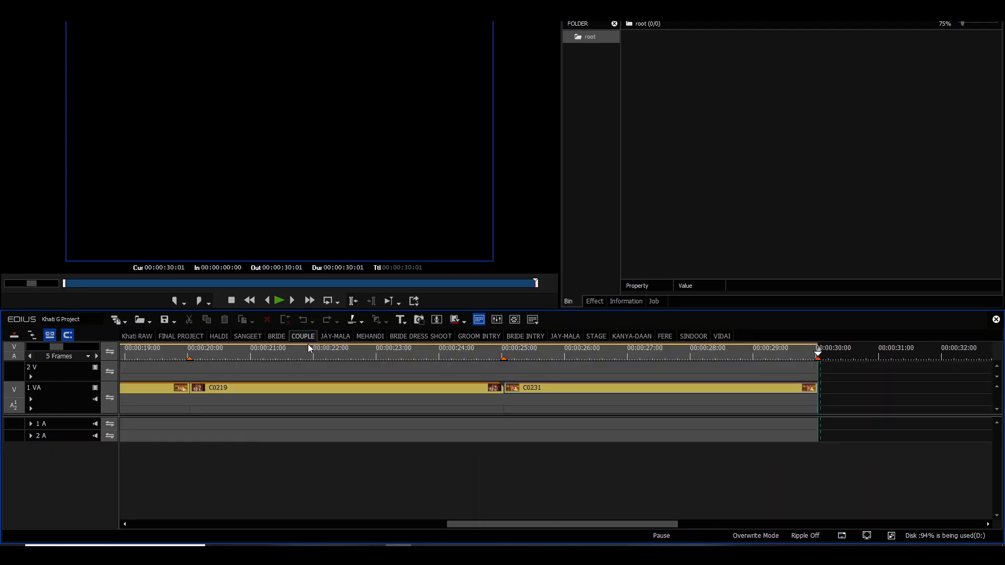
click(259, 337)
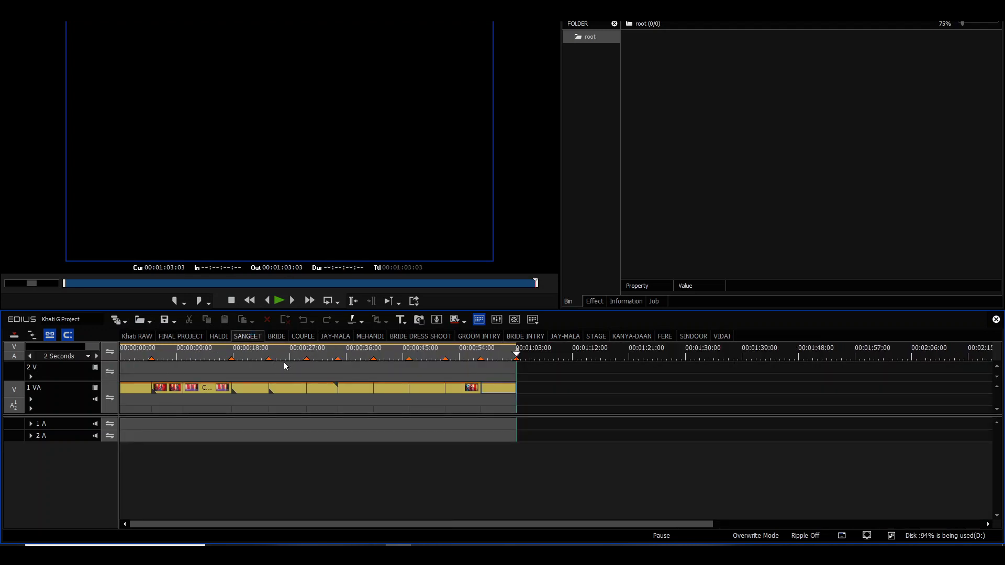
click(287, 358)
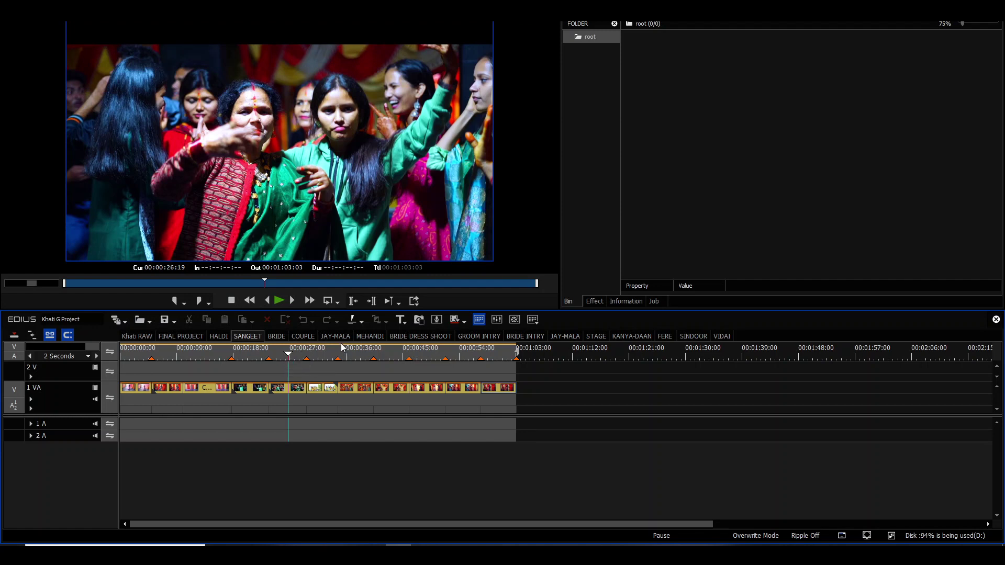
- View the MEHANDI sequence from its first frame
click(370, 336)
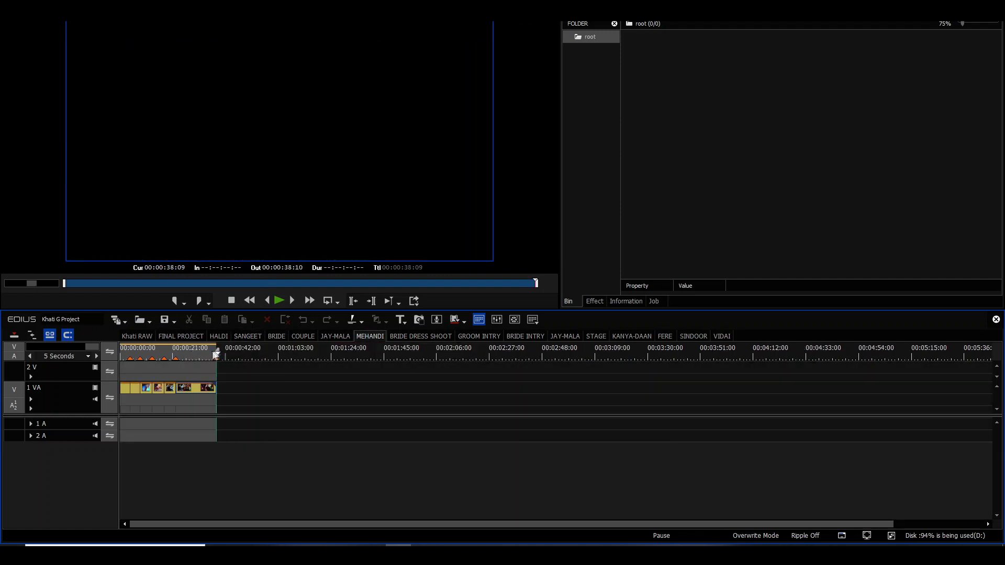
click(188, 367)
key(Home)
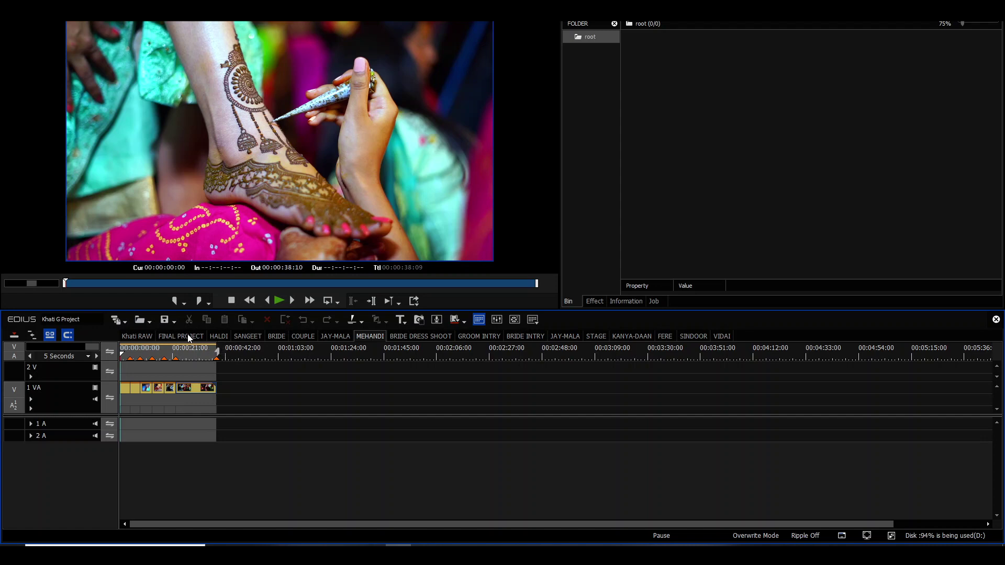
- Preview the clips of the HALDI sequence and scrub through the SANGEET sequence to about 59 seconds
click(219, 336)
drag(304, 352, 319, 369)
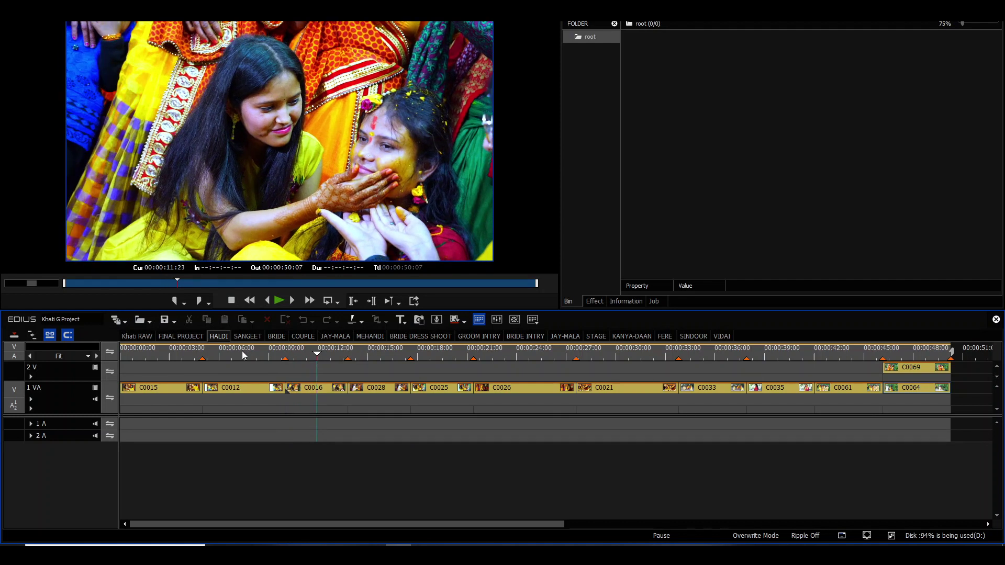
click(247, 336)
drag(270, 353, 498, 401)
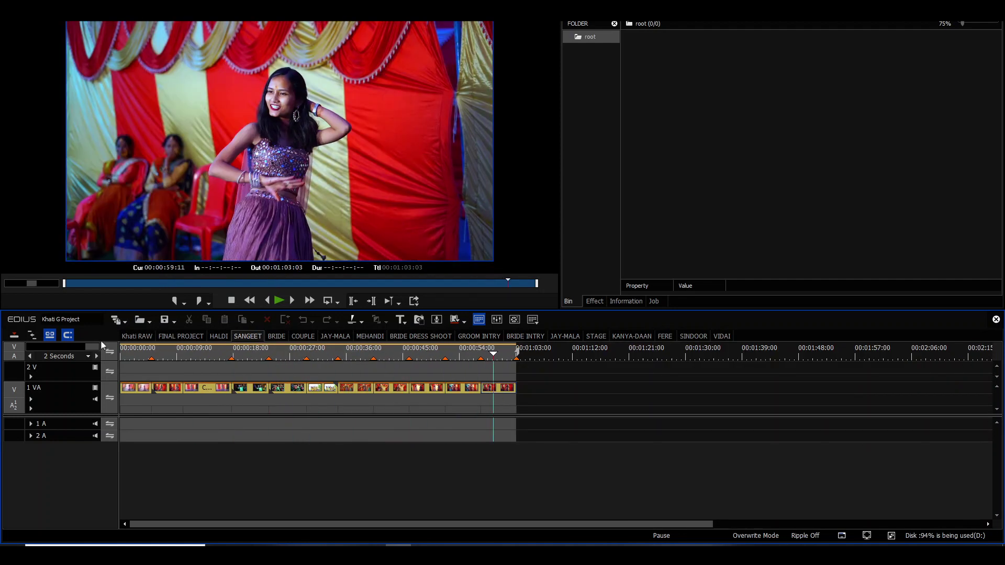
- Check the RAW sequence at a wider time scale and go to the end of the GROOM INTRY sequence
click(147, 340)
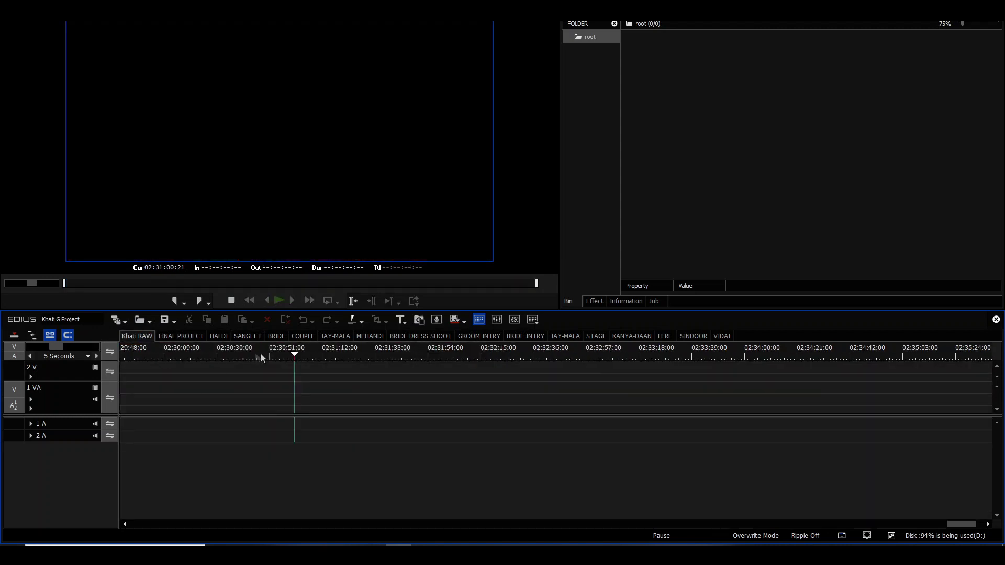
scroll(337, 386, down, 1)
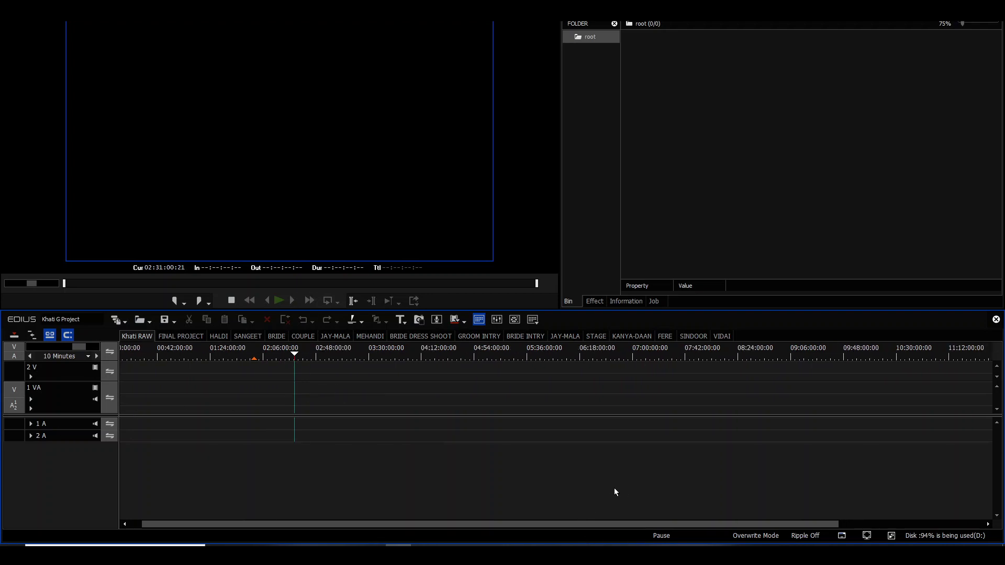
click(488, 338)
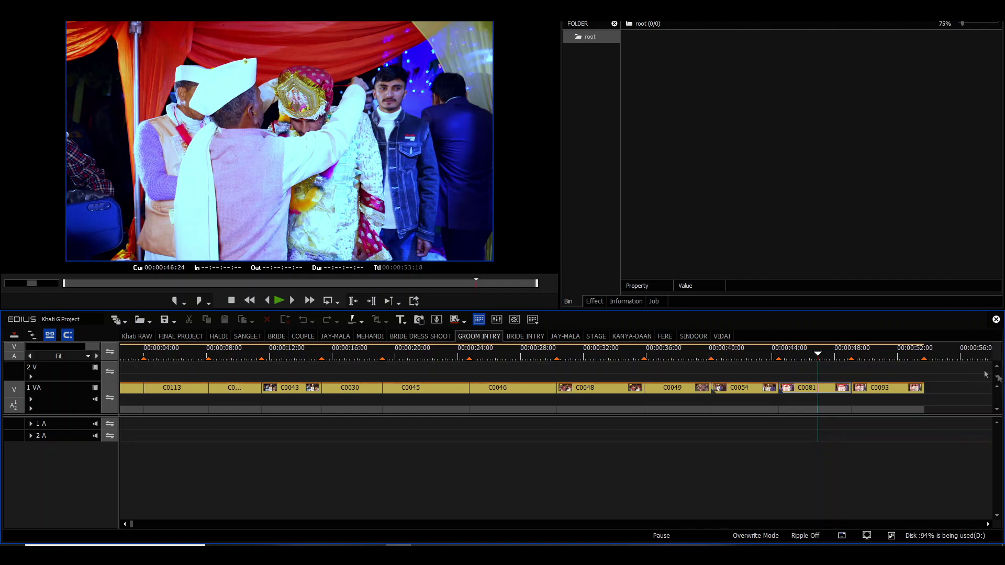
click(933, 361)
drag(934, 361, 925, 362)
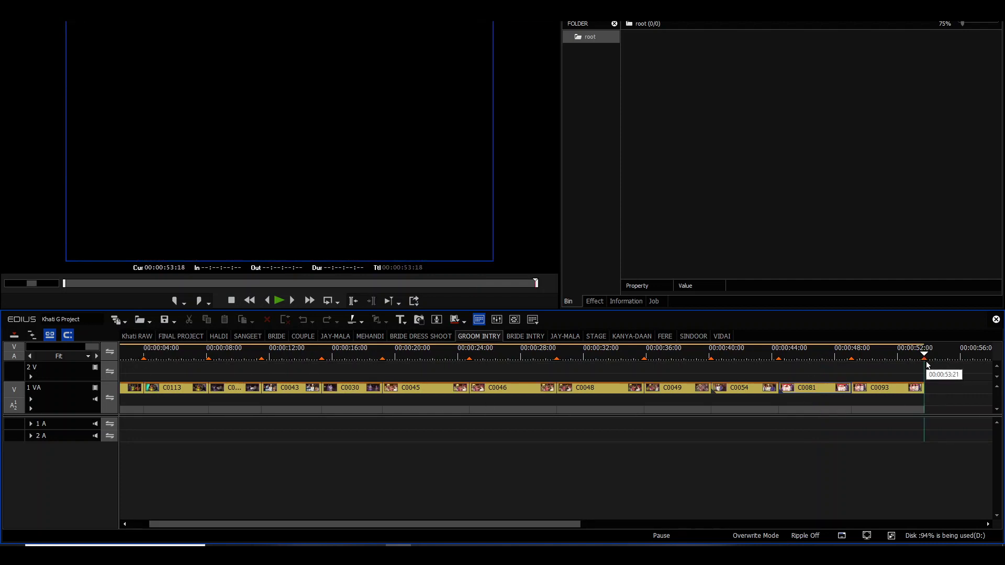
- Set the Out point at the end of the GROOM INTRY sequence and scrub across its timeline
key(o)
scroll(480, 372, down, 3)
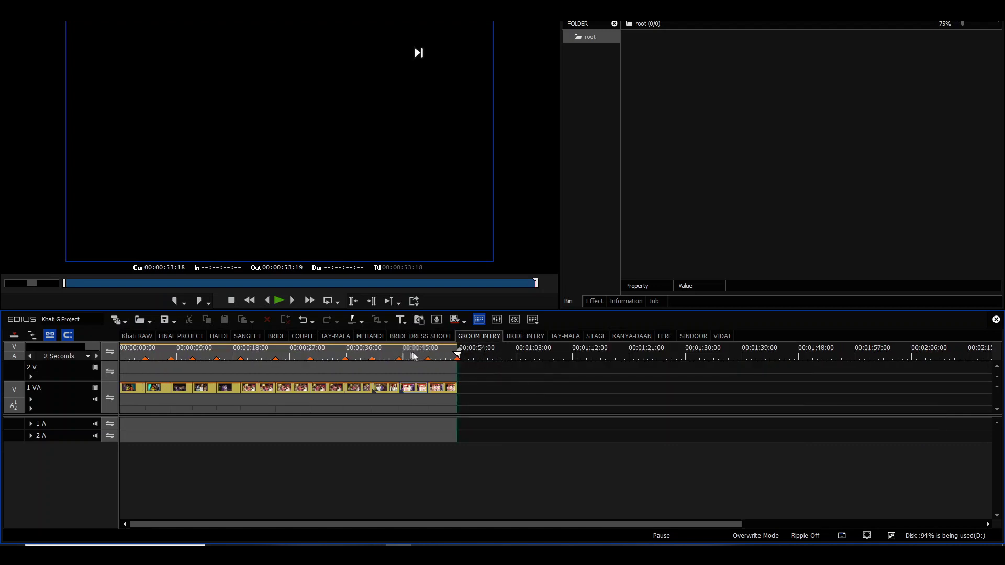
drag(419, 354, 563, 394)
scroll(169, 365, up, 3)
scroll(544, 385, up, 1)
- Preview the last clips of the GROOM INTRY sequence and return to its first frame
drag(471, 377, 768, 392)
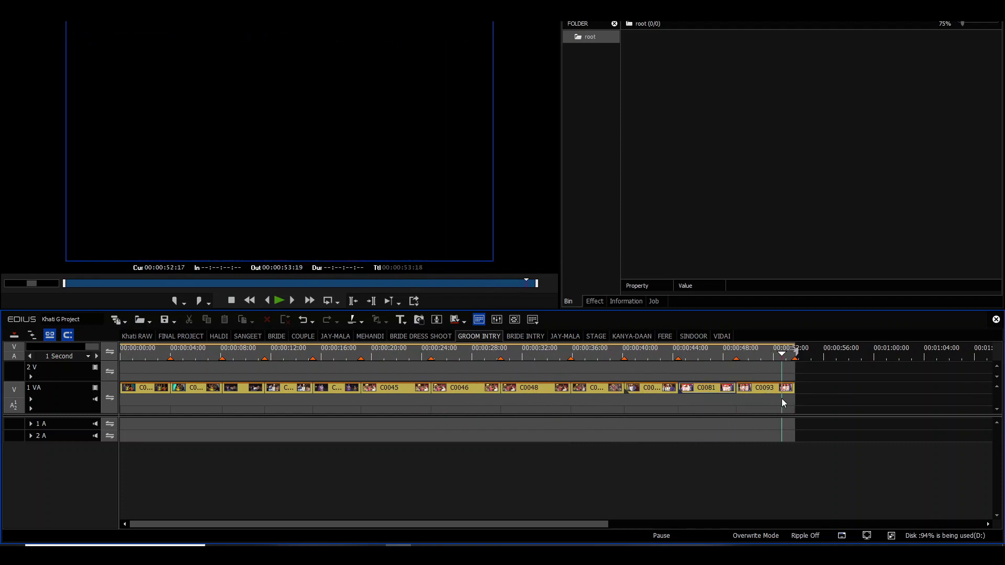
mouse_move(657, 409)
mouse_down()
mouse_move(616, 411)
mouse_move(655, 408)
mouse_up()
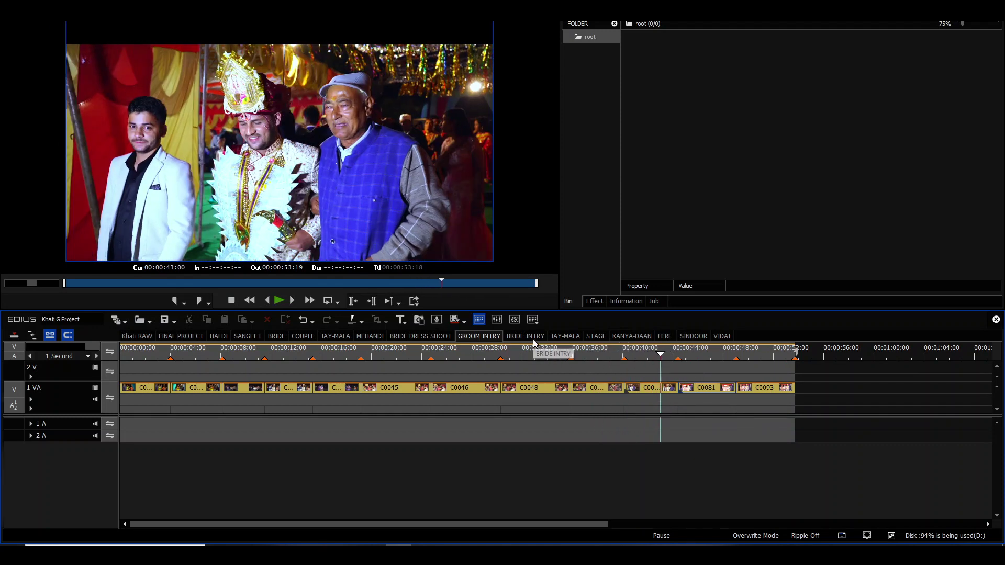
drag(670, 360, 760, 396)
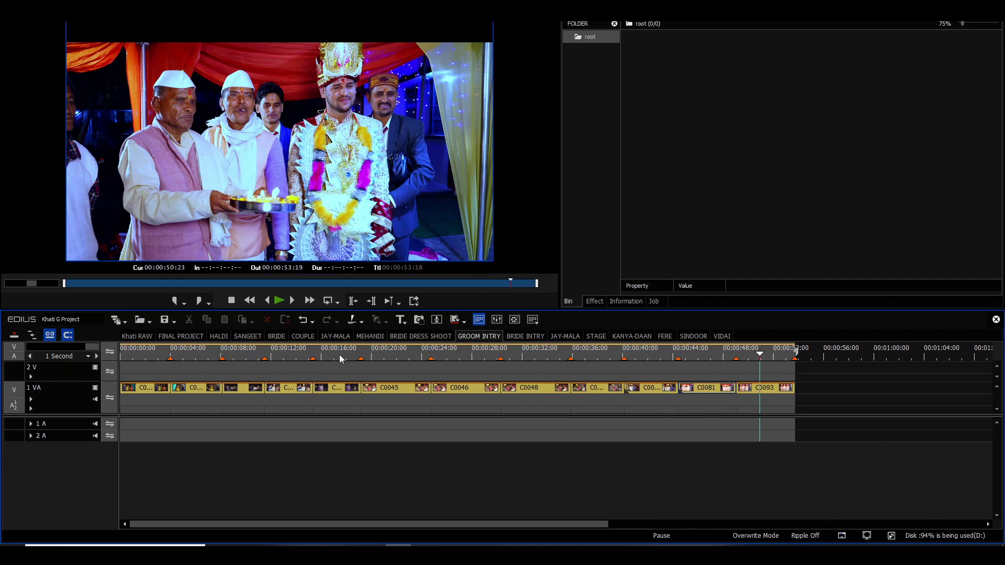
key(Home)
scroll(214, 394, down, 1)
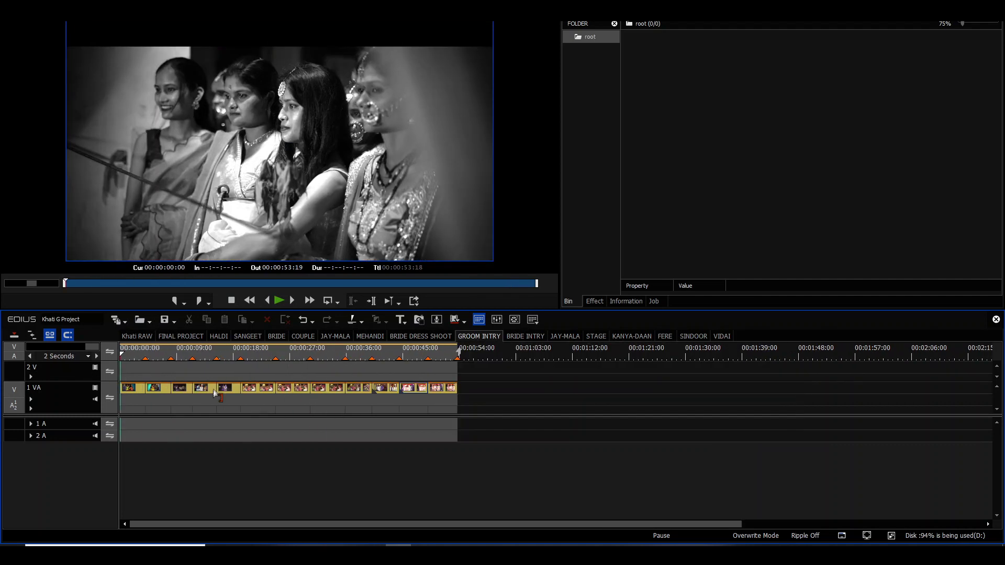
- View the FINAL PROJECT sequence and preview clip C0015 in the HALDI sequence at about 2 seconds
click(178, 339)
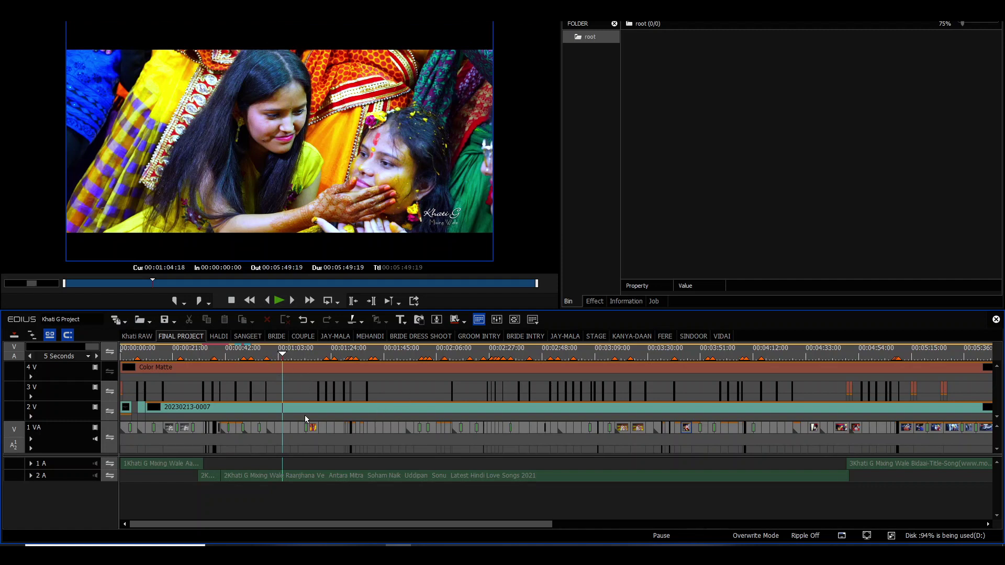
click(220, 337)
click(154, 354)
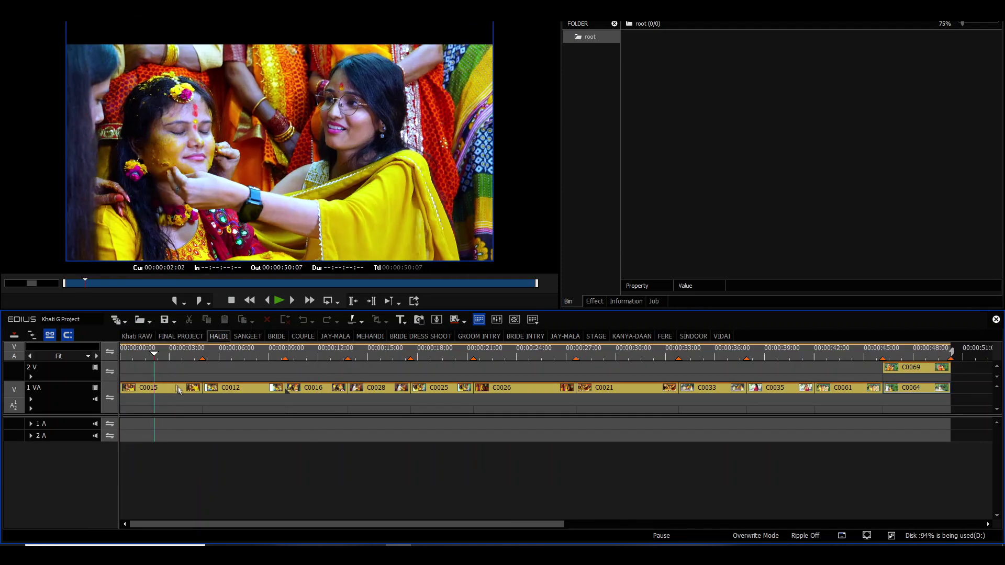
click(166, 389)
- Move the picture of the HALDI clip C0016 down to a Y position of 7.52 % in its layout
drag(259, 361, 329, 376)
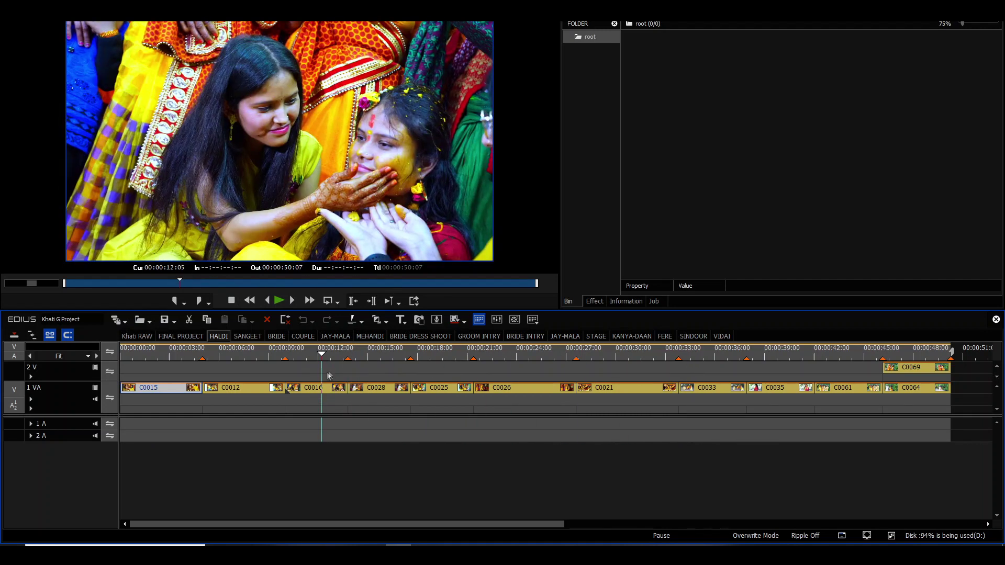
double_click(330, 391)
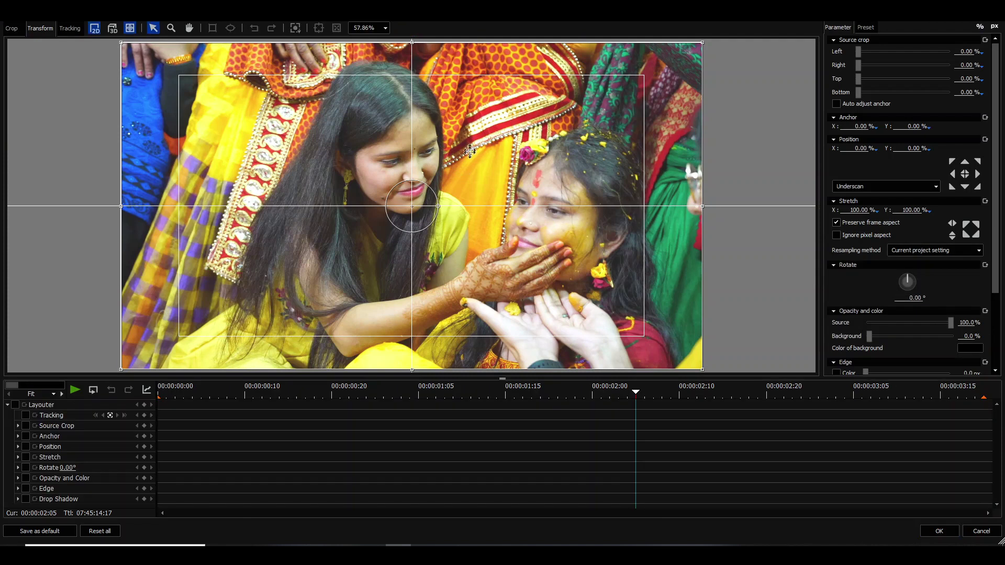
drag(507, 174, 508, 199)
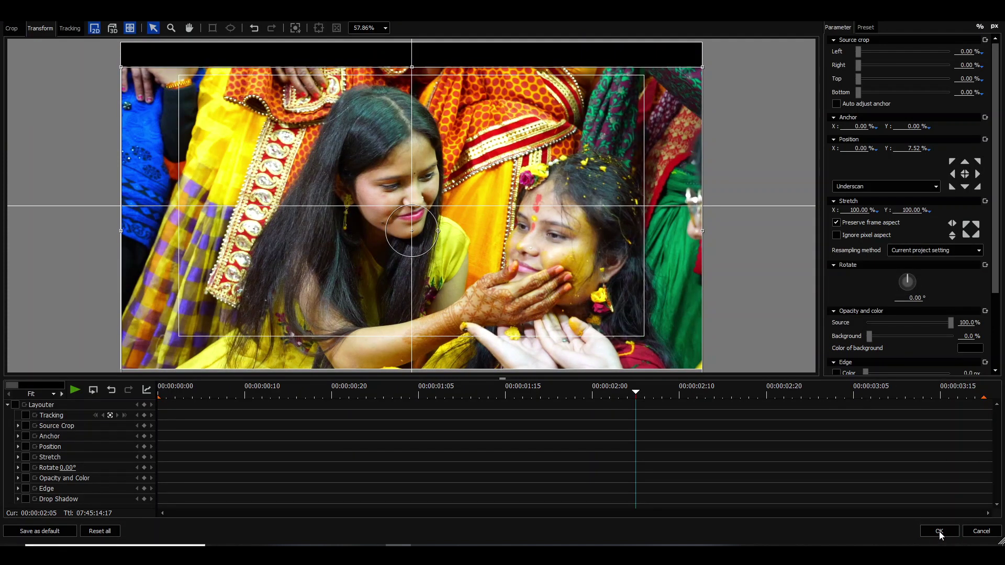
click(939, 532)
- Scrub through the HALDI clips and stop in clip C0026 at about 23 seconds
drag(329, 373, 672, 397)
scroll(510, 373, down, 1)
drag(419, 355, 411, 354)
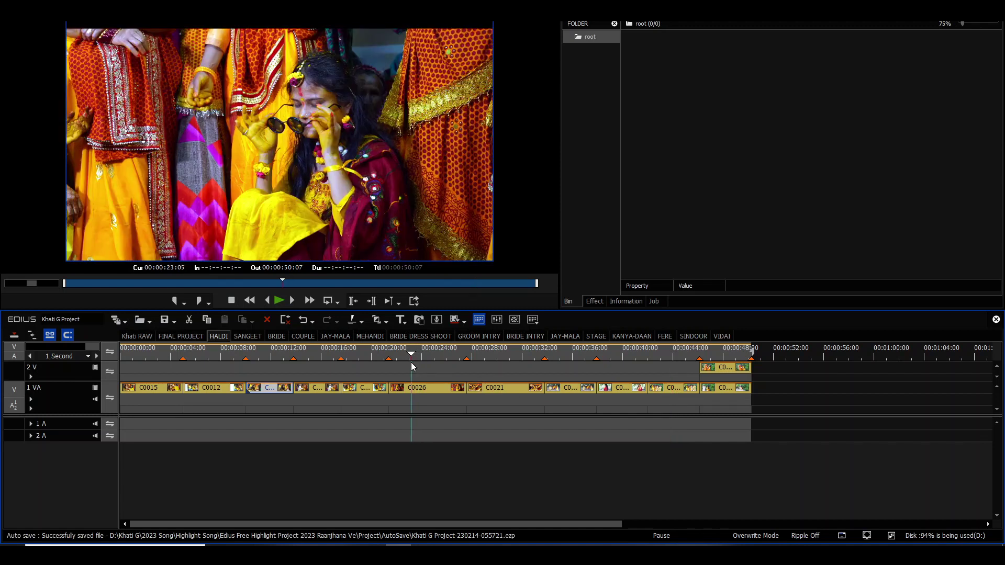
- Preview the nested HALDI clips in the FINAL PROJECT sequence from about 1:04 to 1:25
click(180, 336)
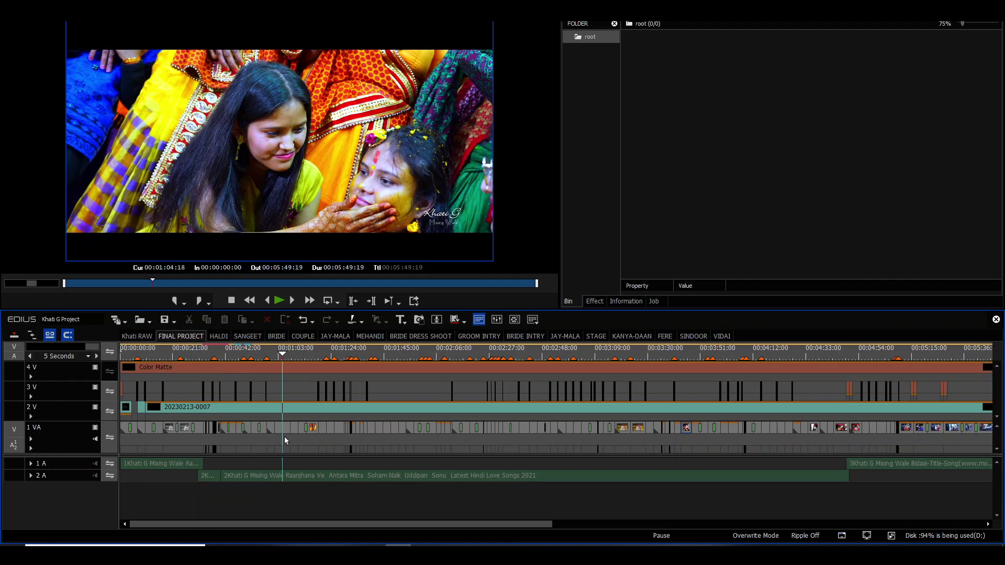
scroll(284, 436, up, 3)
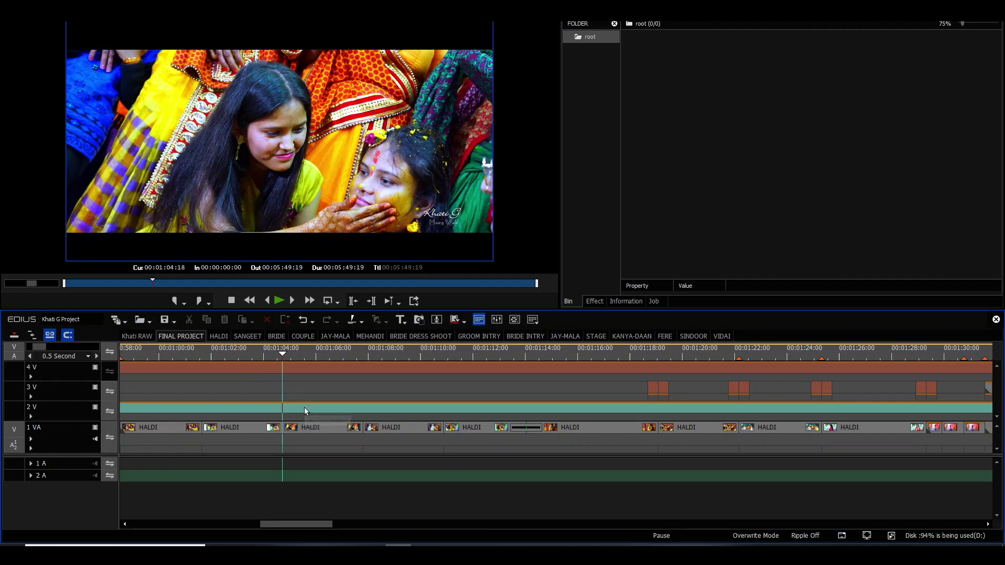
drag(314, 360, 811, 386)
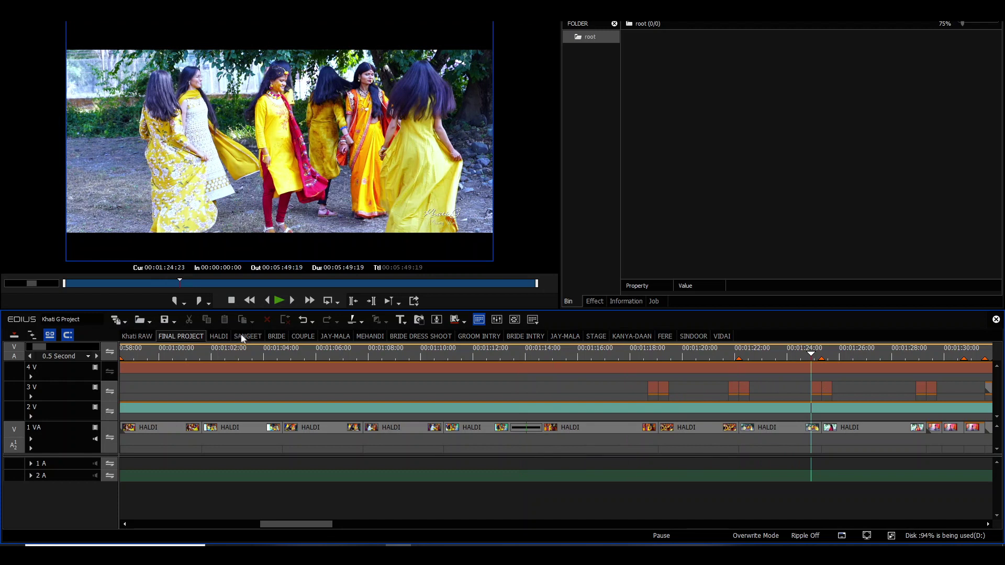
- Preview the first clips of the HALDI sequence, including the cut from C0015 to C0012, and return to its start
click(219, 336)
drag(271, 357, 257, 384)
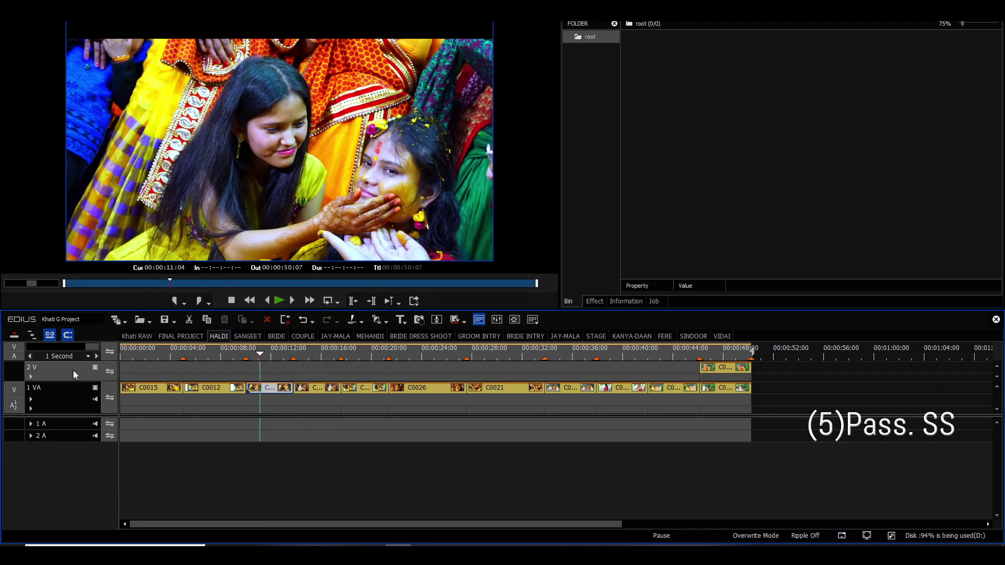
click(137, 351)
click(183, 354)
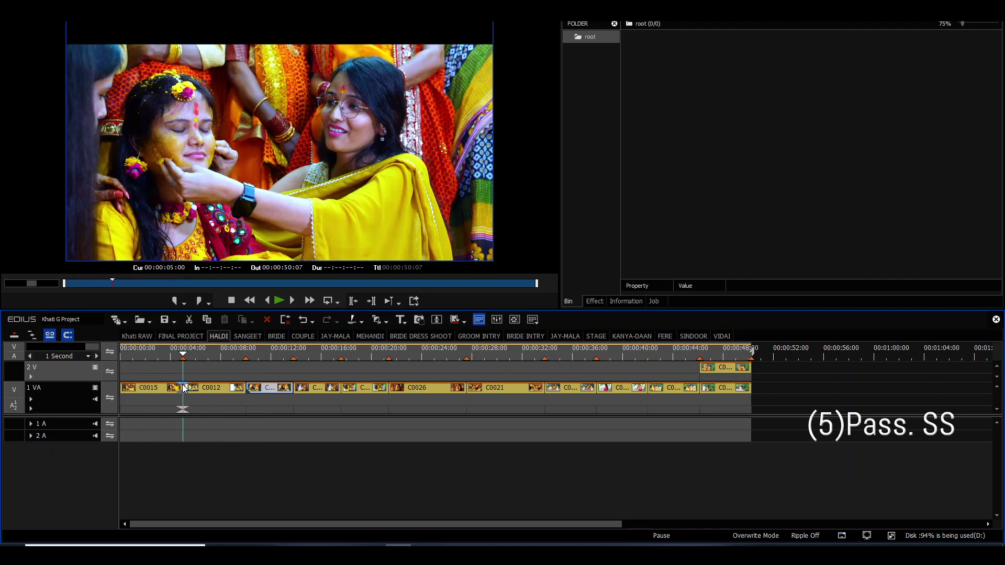
click(152, 373)
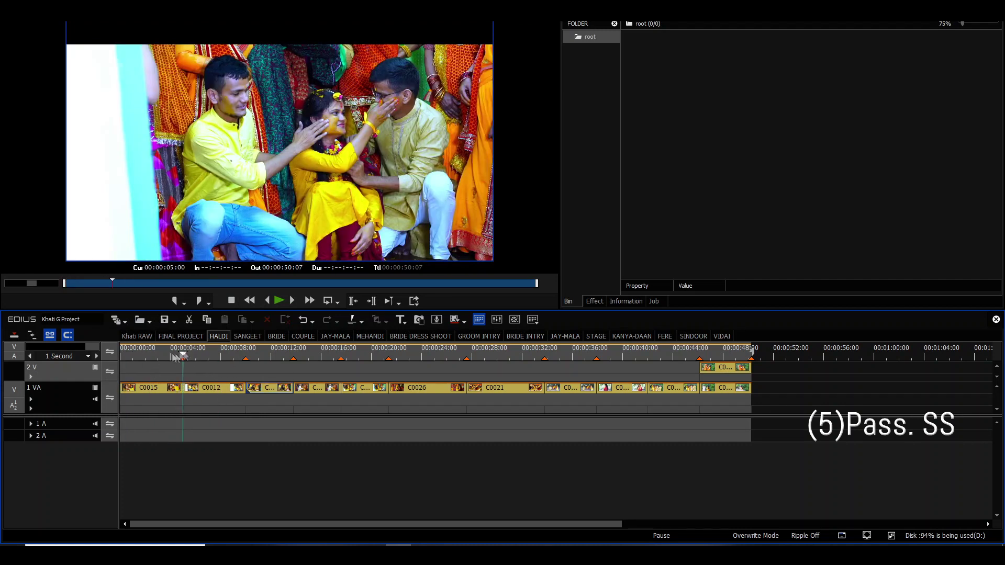
key(Home)
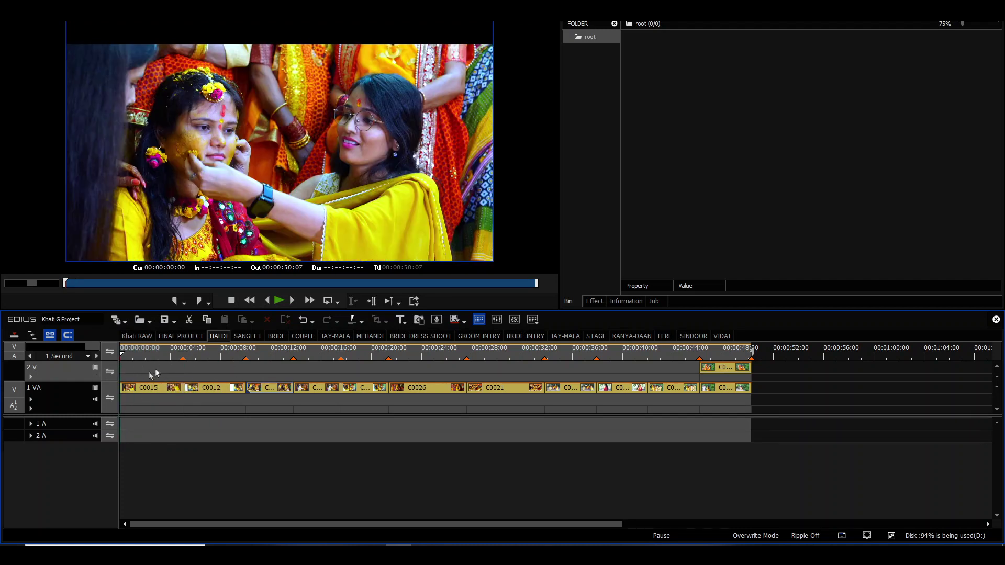
drag(152, 361, 109, 377)
- Select the nested HALDI clip at about 1:24 in FINAL PROJECT and go to about 5:35 in the sequence
click(181, 336)
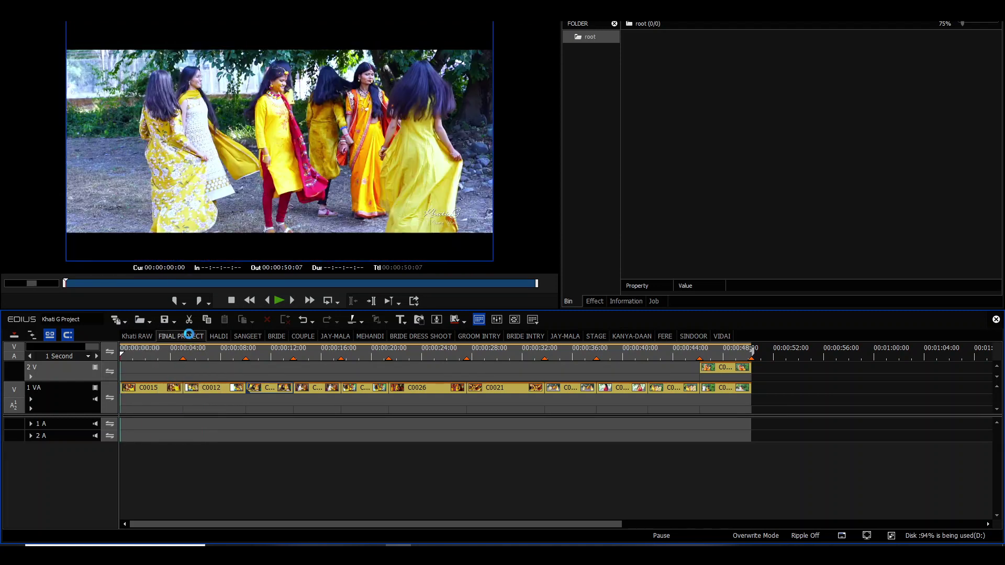
click(268, 428)
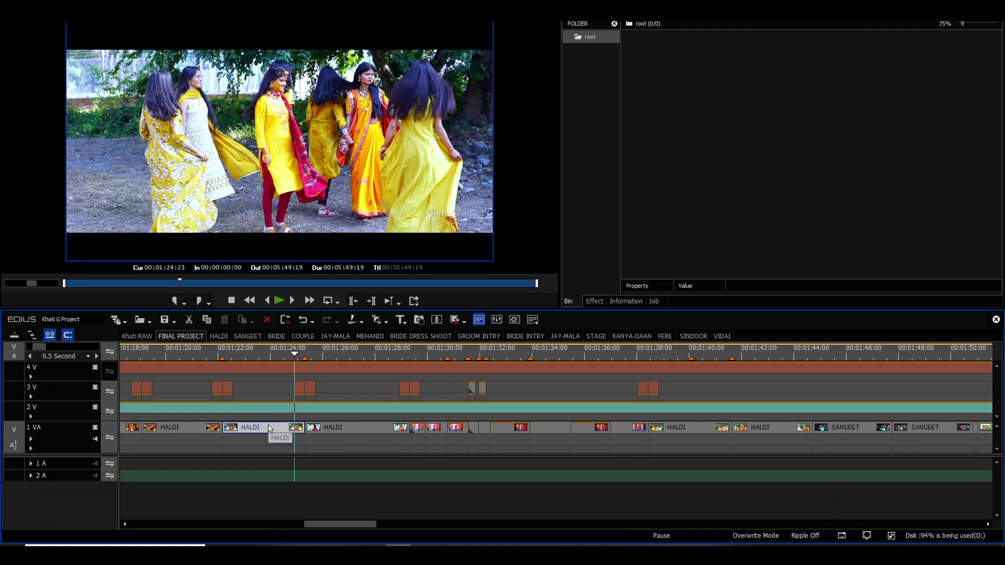
key(alt+e)
click(516, 321)
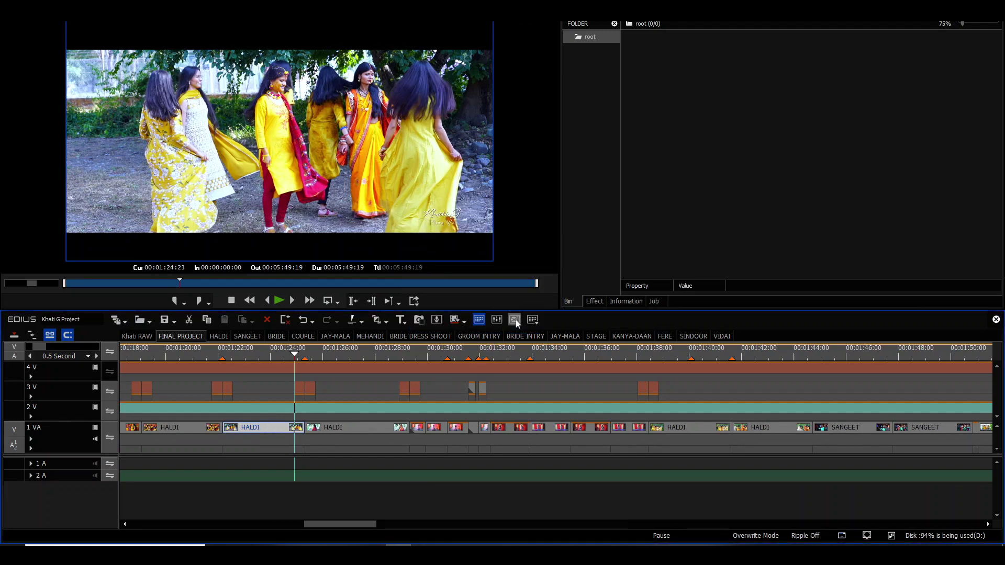
ctrl+scroll(341, 404, down, 4)
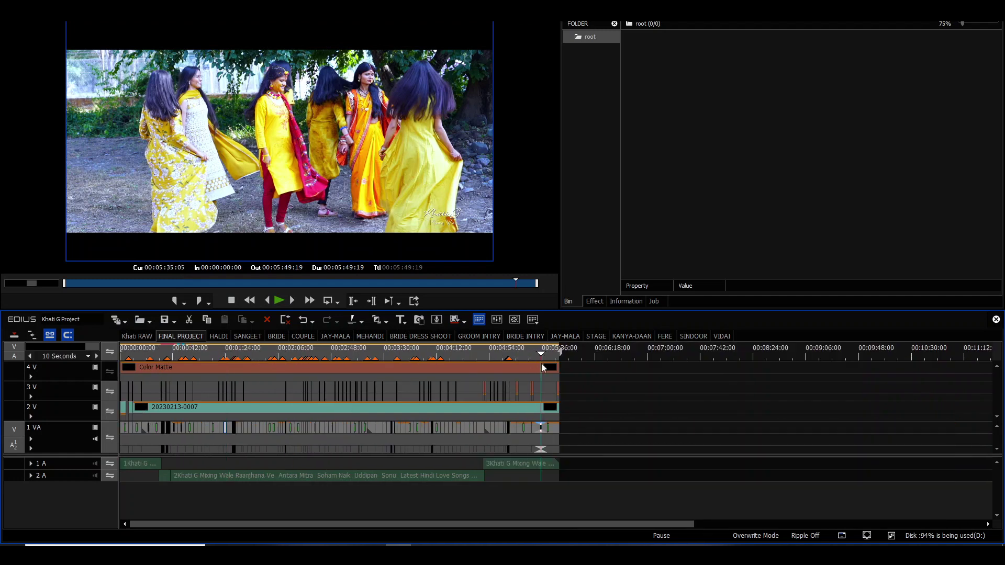
click(542, 354)
- Select clip C0015 in the HALDI sequence and scrub it to about 3 seconds
click(219, 337)
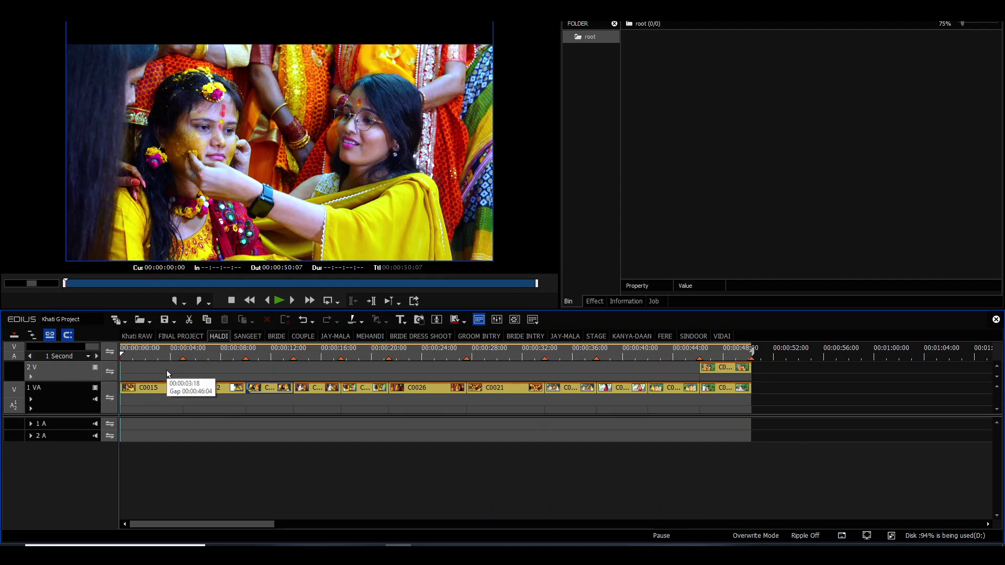
click(152, 364)
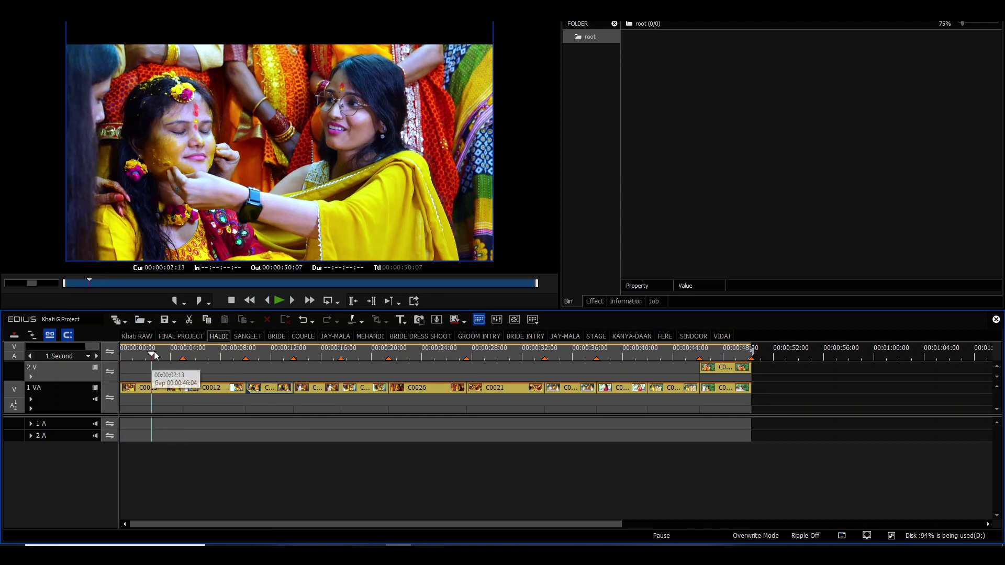
click(160, 388)
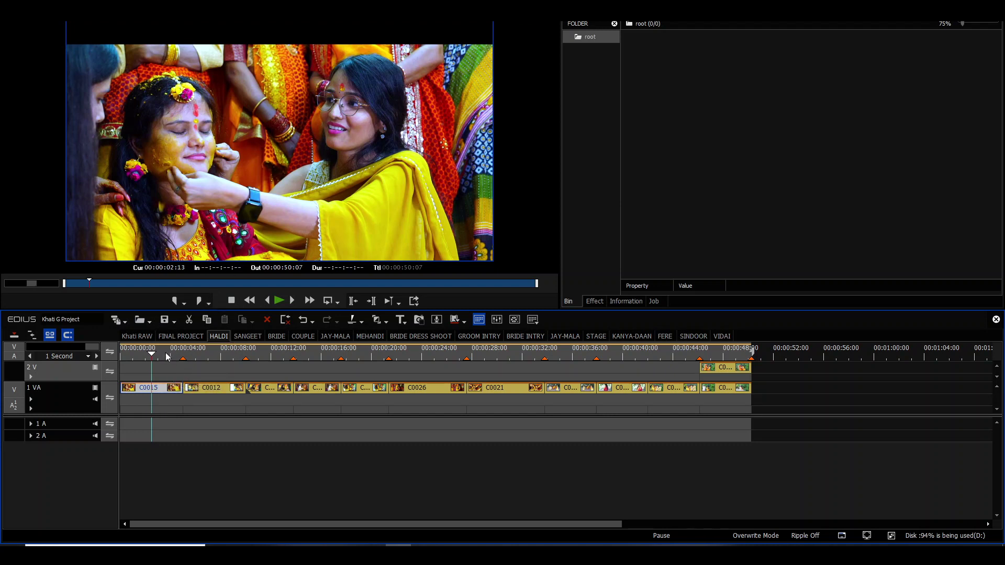
drag(155, 358, 162, 399)
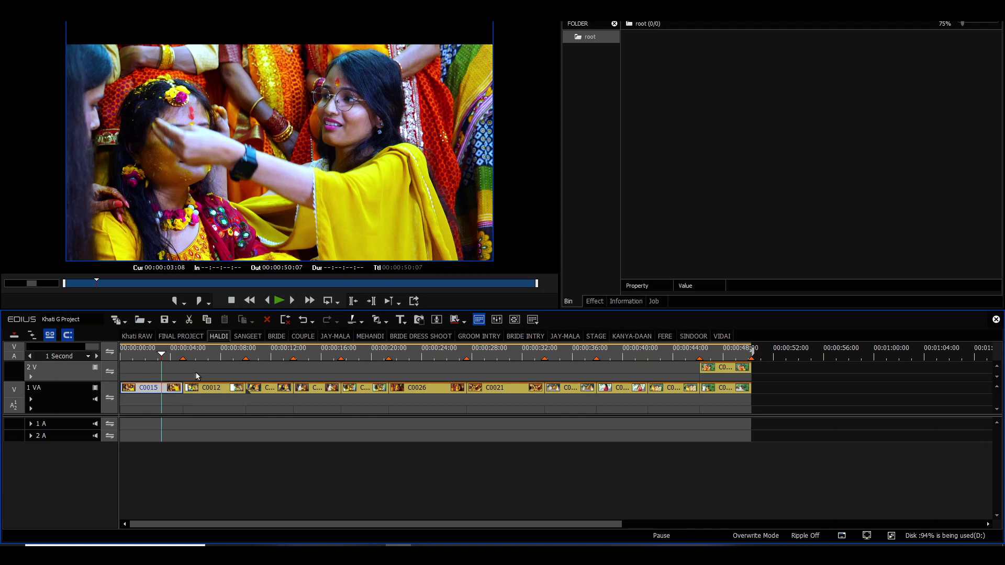
- Scrub the FINAL PROJECT sequence to about 2:58 and preview the HALDI sequence from its start into clip C0012
click(175, 336)
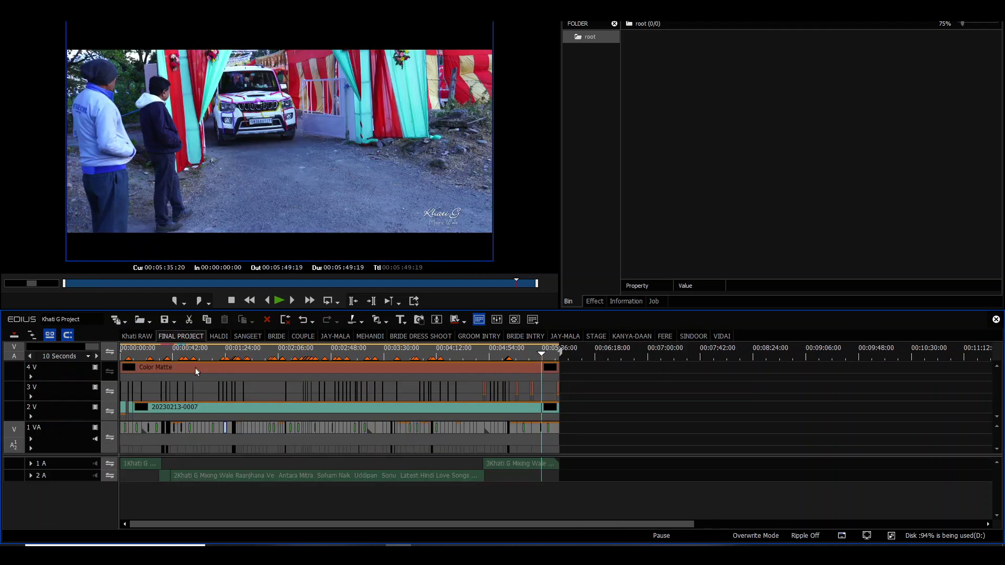
drag(164, 356, 344, 372)
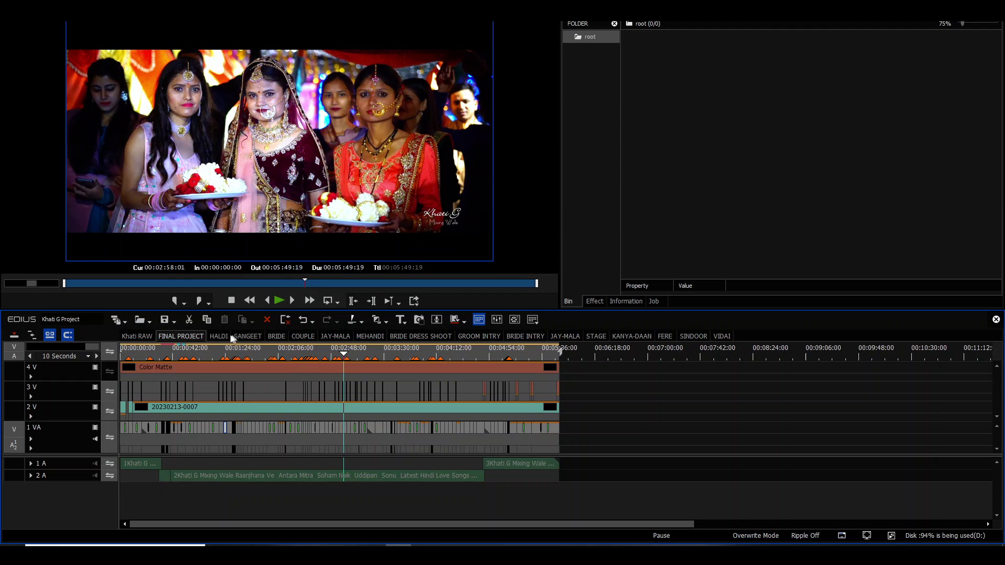
click(220, 337)
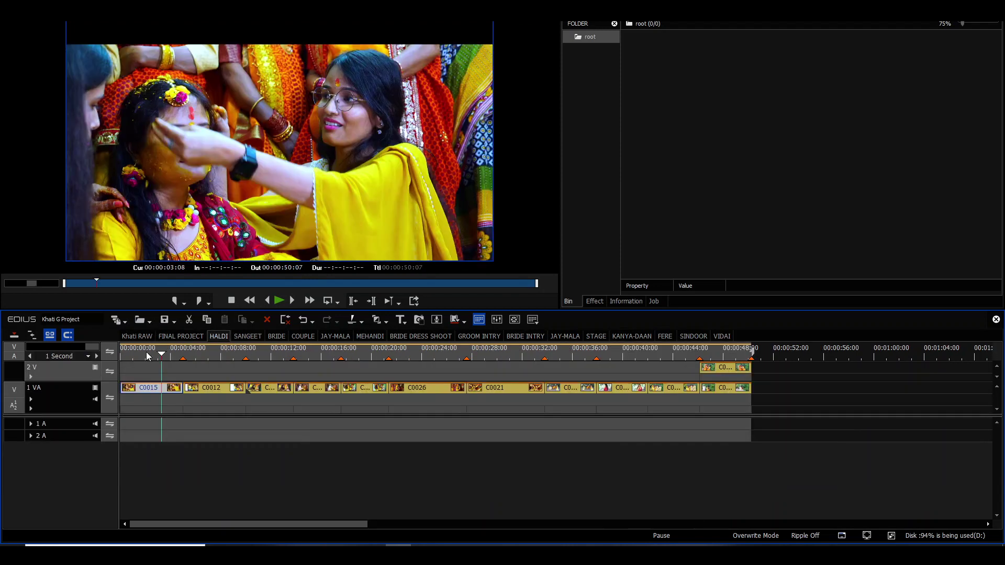
key(Home)
drag(136, 357, 204, 367)
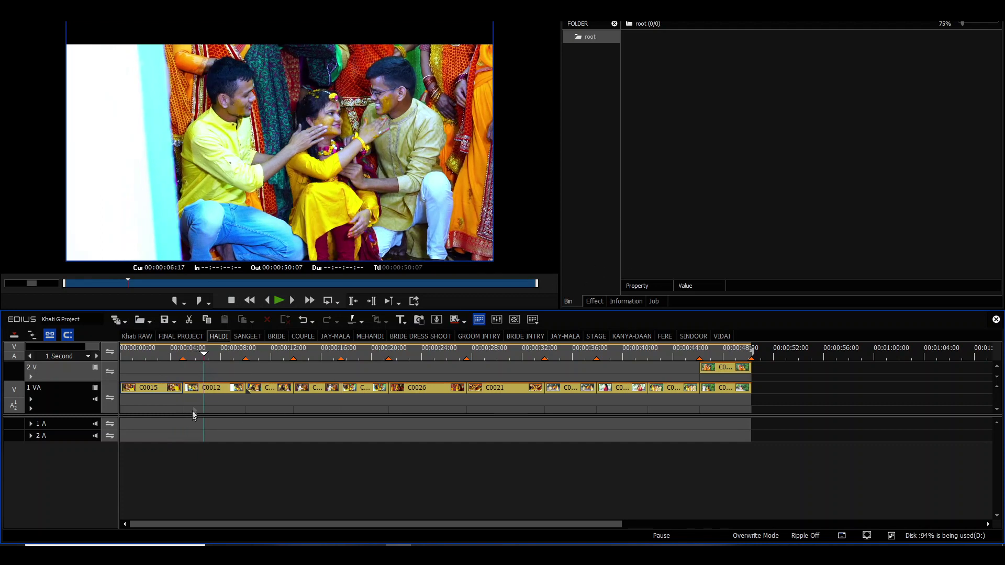
- Inspect the effects applied to HALDI clip C0012 and toggle its Primary Color Correction to compare the picture
click(220, 393)
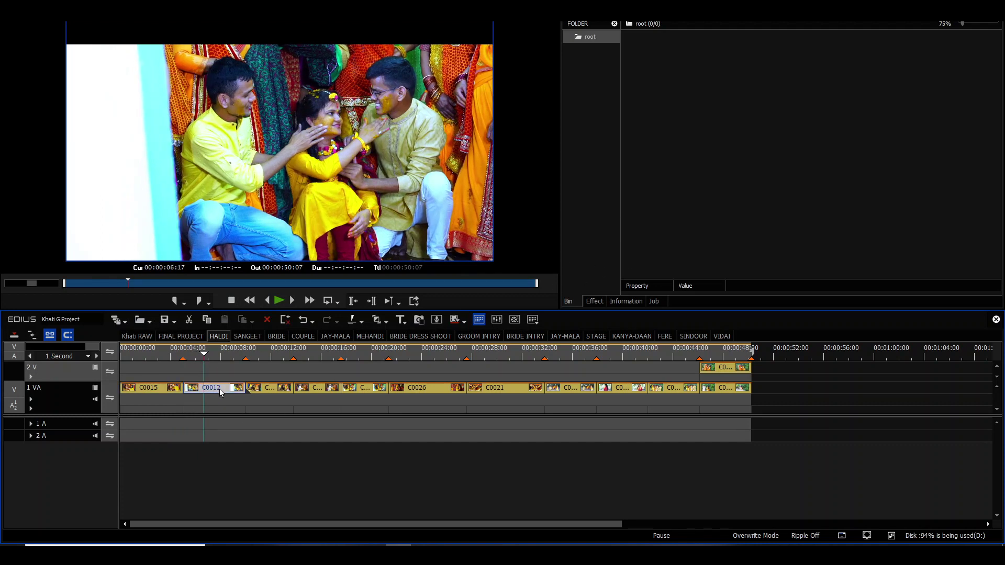
click(625, 302)
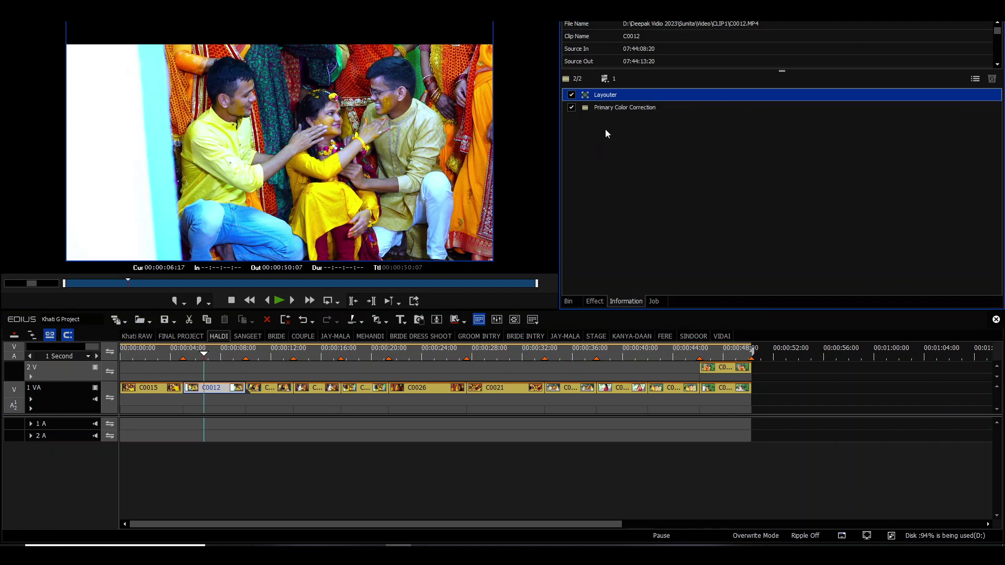
click(611, 109)
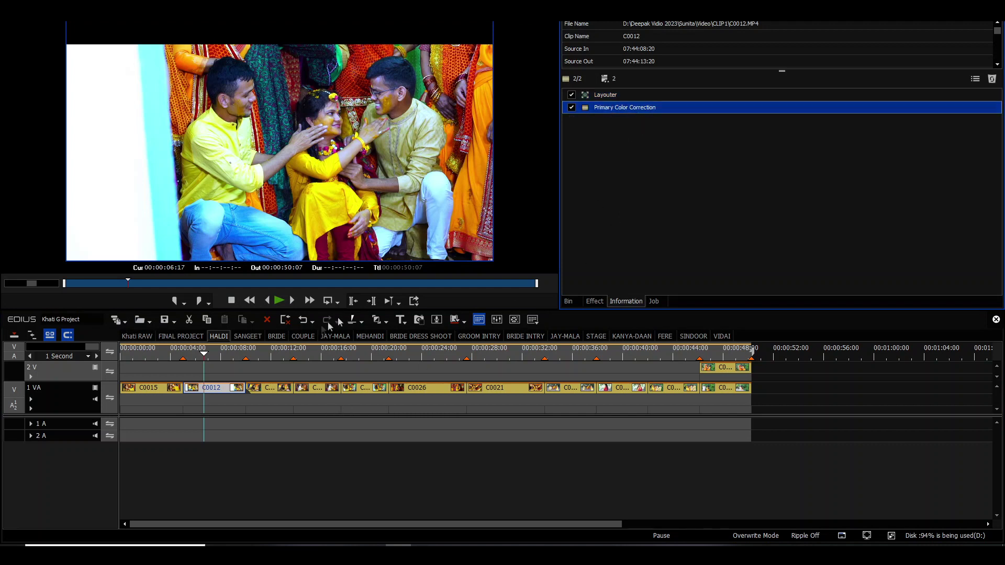
click(221, 390)
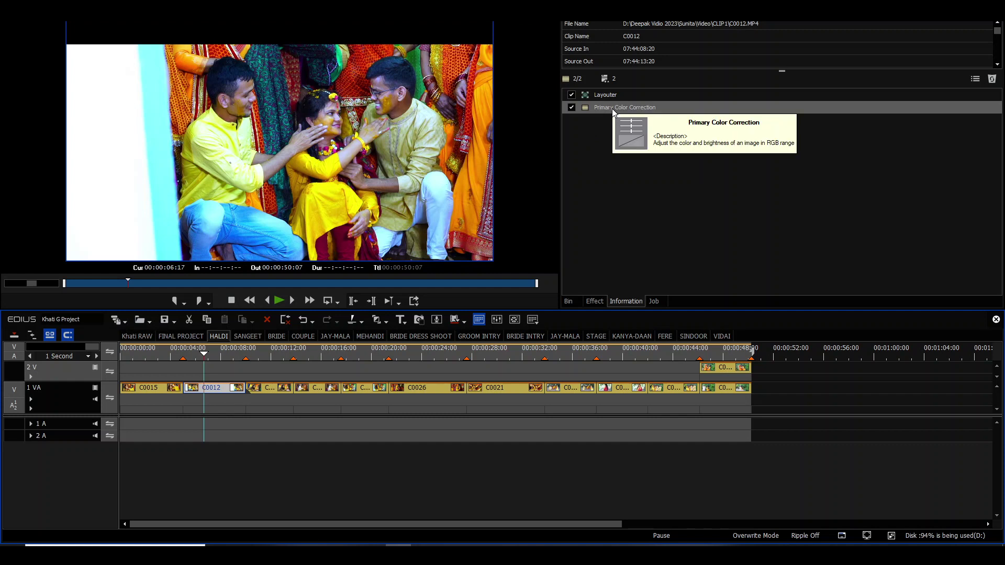
click(571, 108)
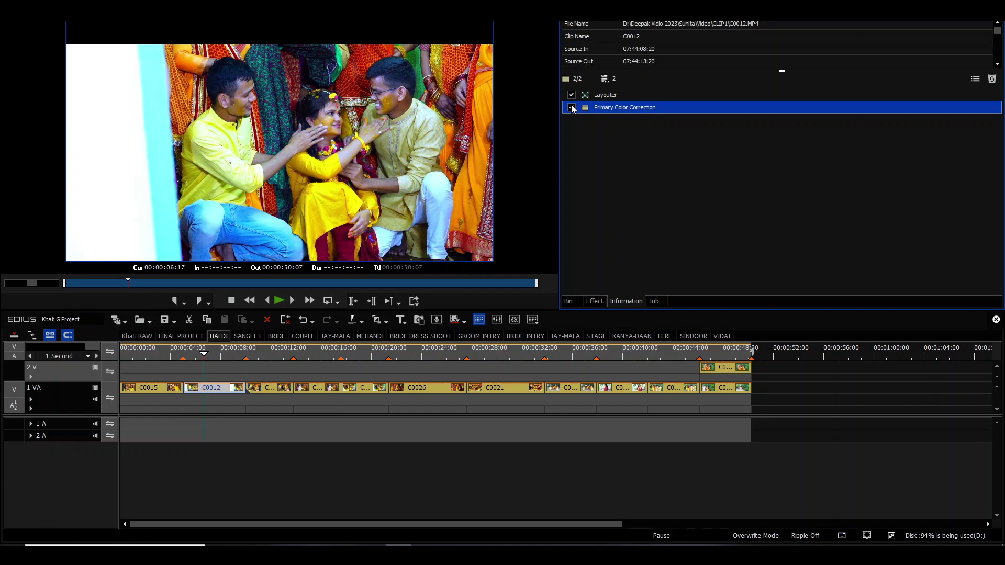
- Compare HALDI clip C0012 without and with its Primary Color Correction, and scrub the sequence to about 47 seconds
click(572, 109)
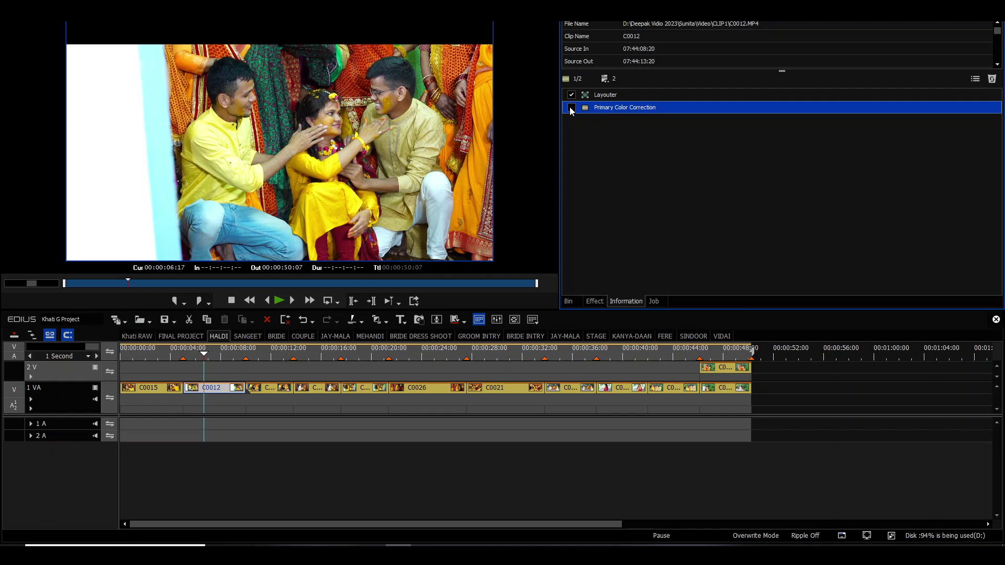
click(572, 109)
click(306, 359)
drag(305, 366, 638, 369)
key(ctrl+minus)
drag(395, 352, 421, 372)
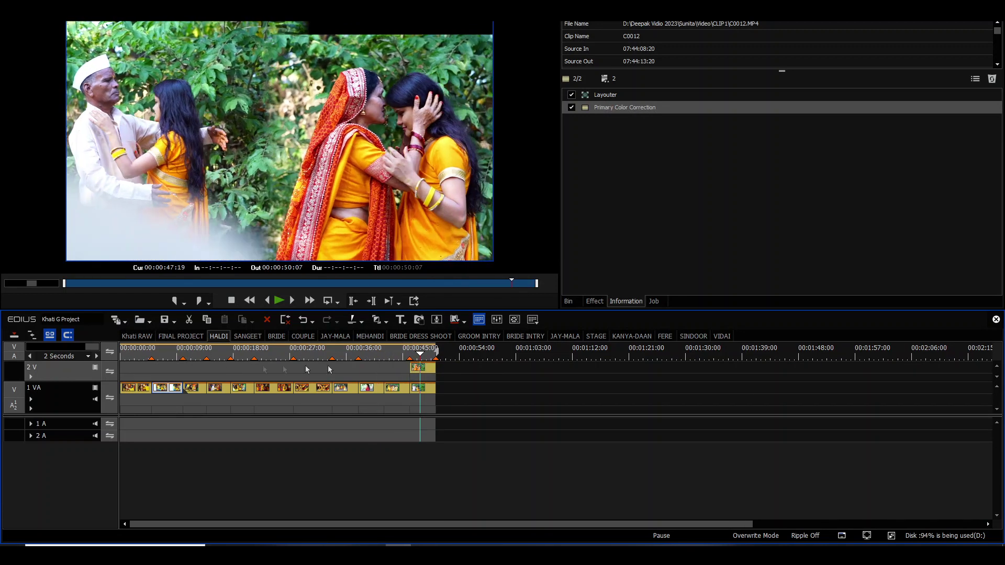
- Scrub through the FINAL PROJECT sequence to about 5:47 and move back to about 1:47
click(180, 336)
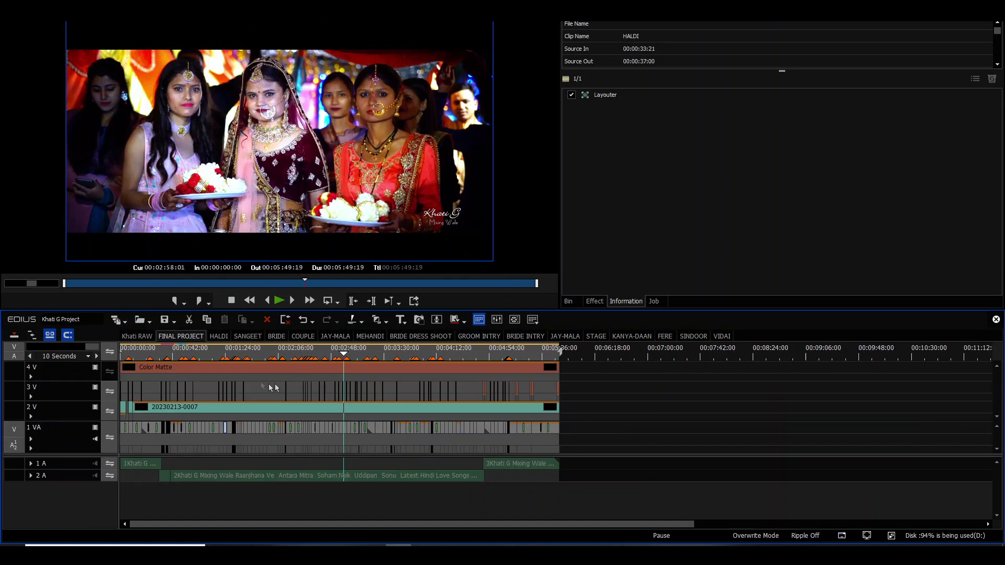
mouse_move(199, 356)
mouse_down()
mouse_move(420, 372)
mouse_move(260, 358)
mouse_move(319, 379)
mouse_move(519, 392)
mouse_move(555, 406)
mouse_up()
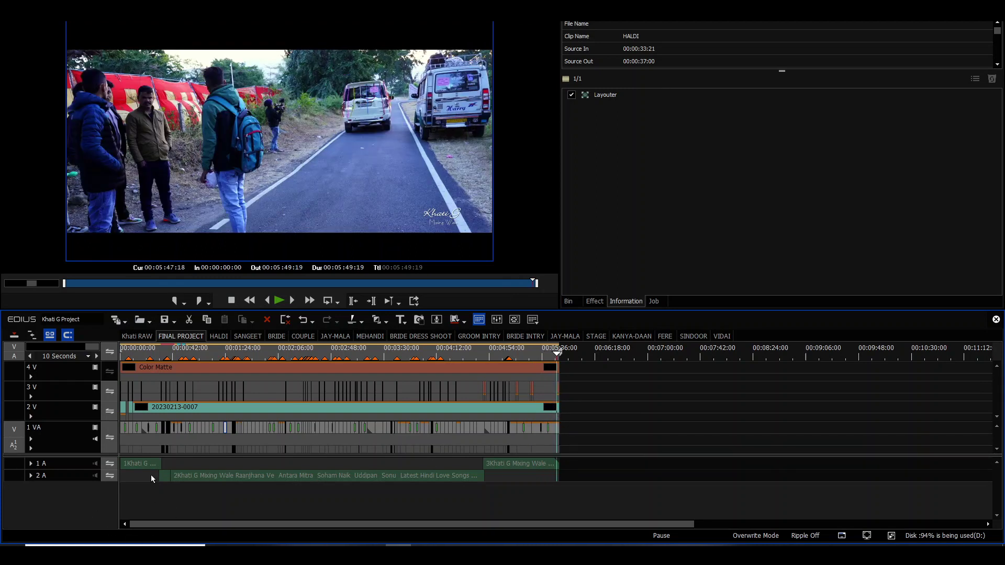
mouse_move(152, 477)
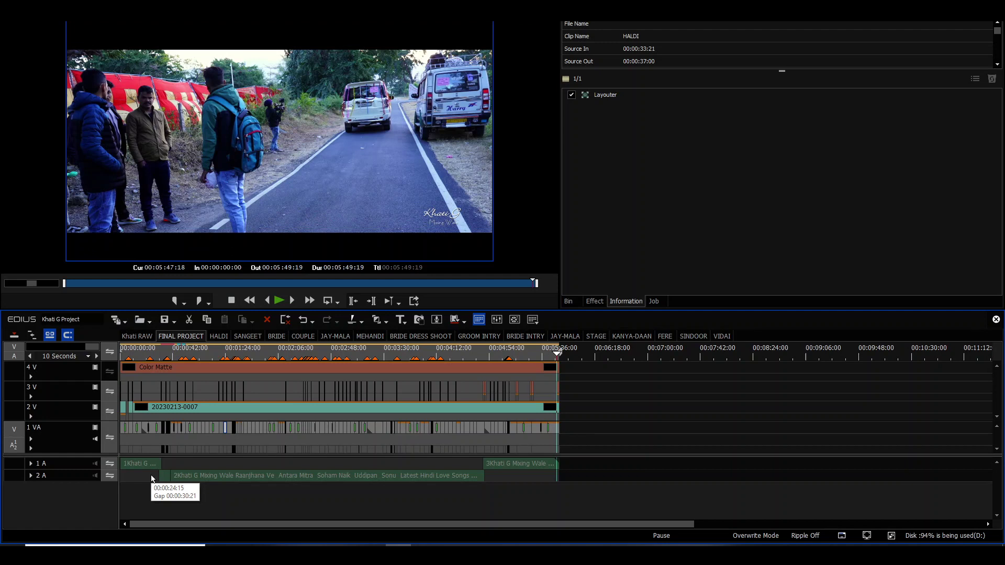
key(Home)
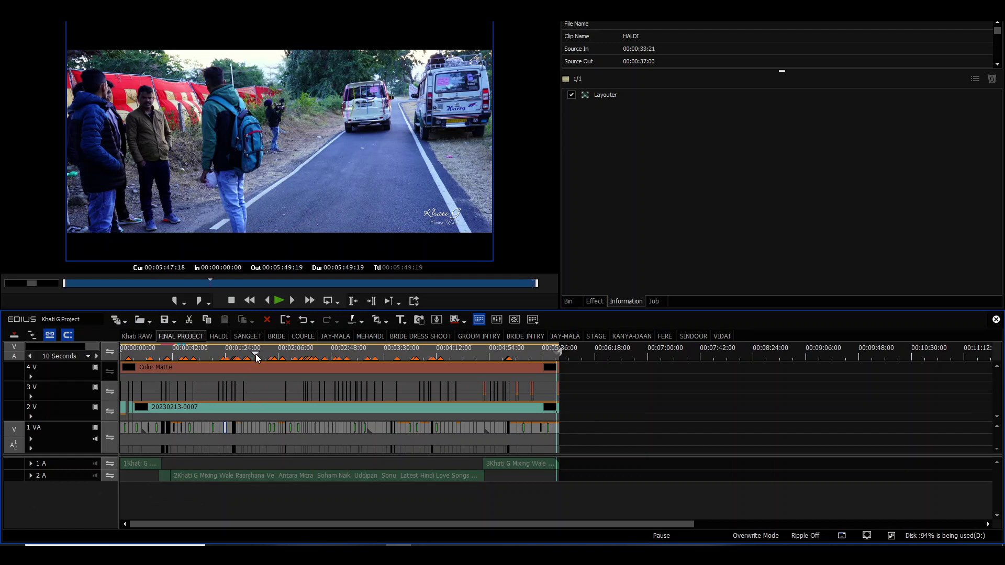